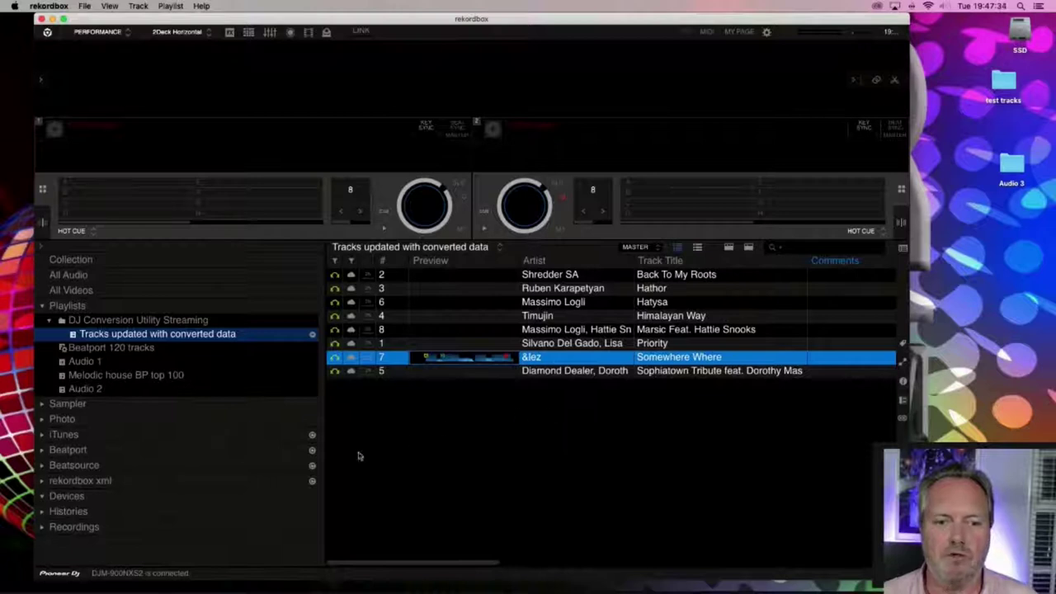
Load "Back To My Roots" into deck 1 and check its hot cues, the hot cue C loop and the memory cues
left_click(531, 479)
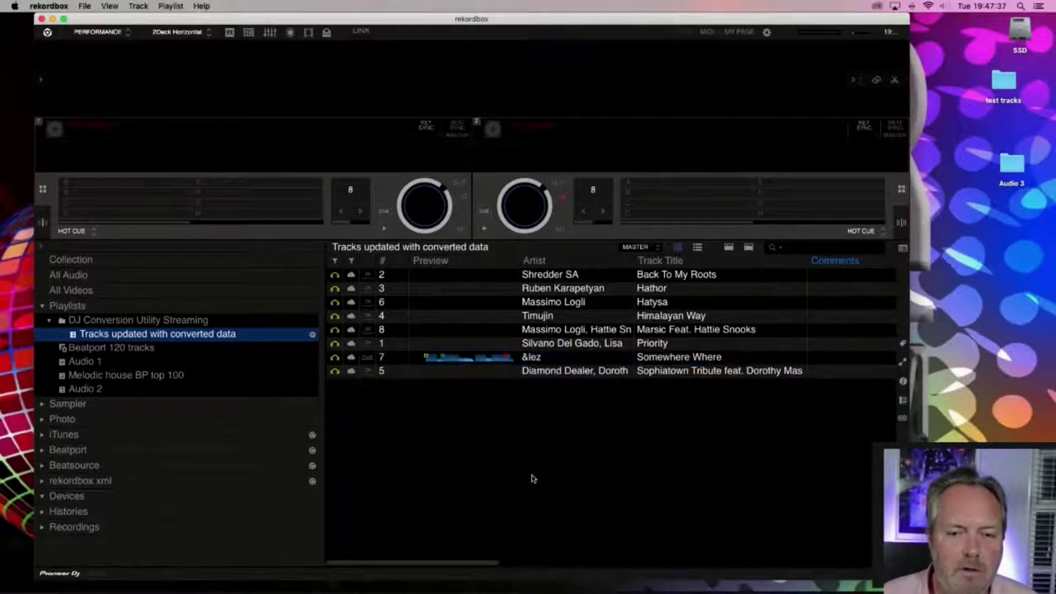
left_click(684, 279)
left_click_drag(684, 278, 398, 61)
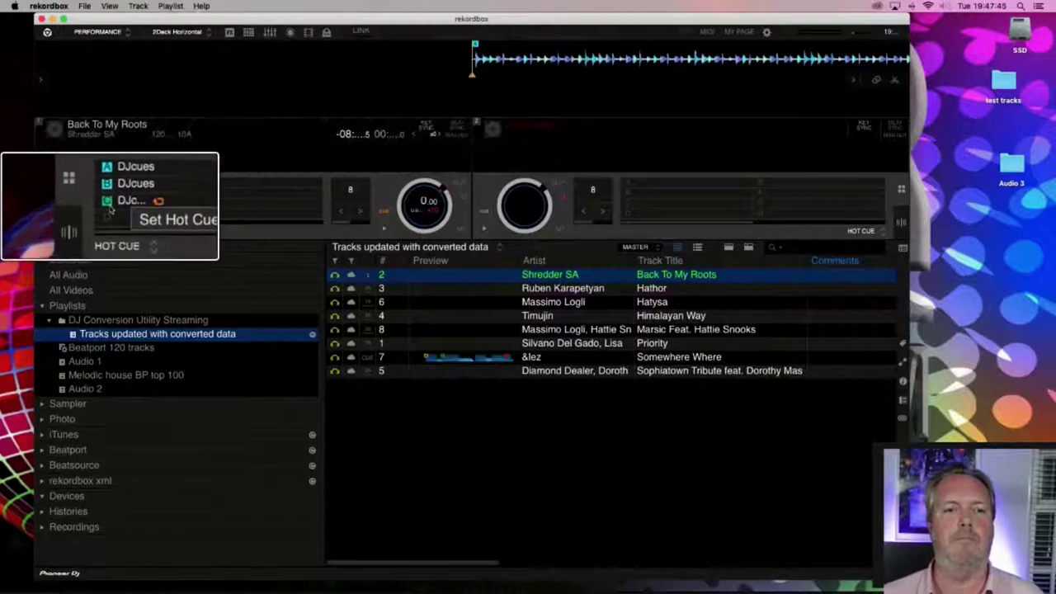
left_click(65, 202)
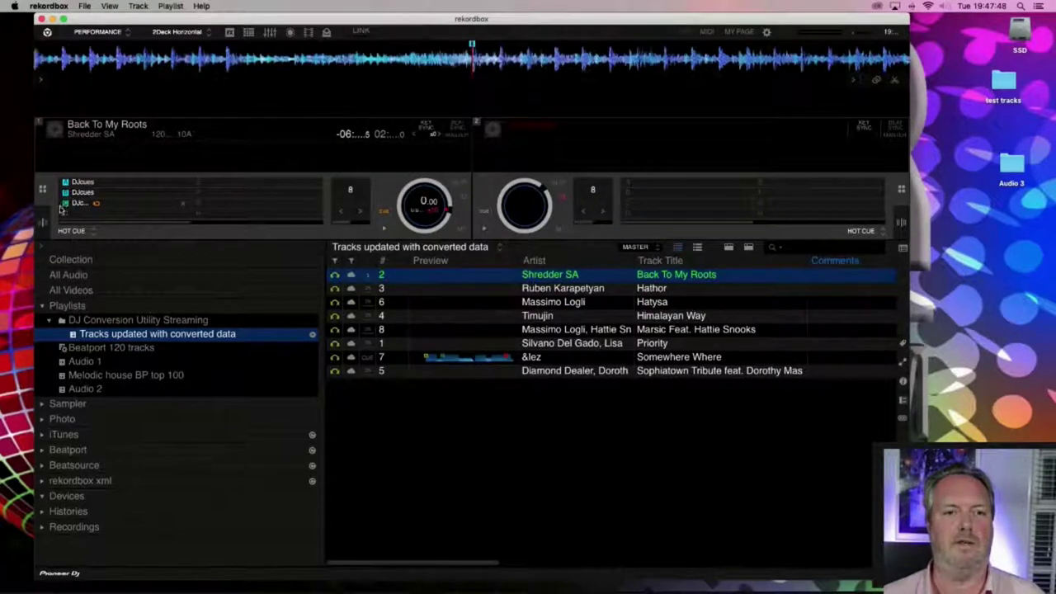
left_click(69, 203)
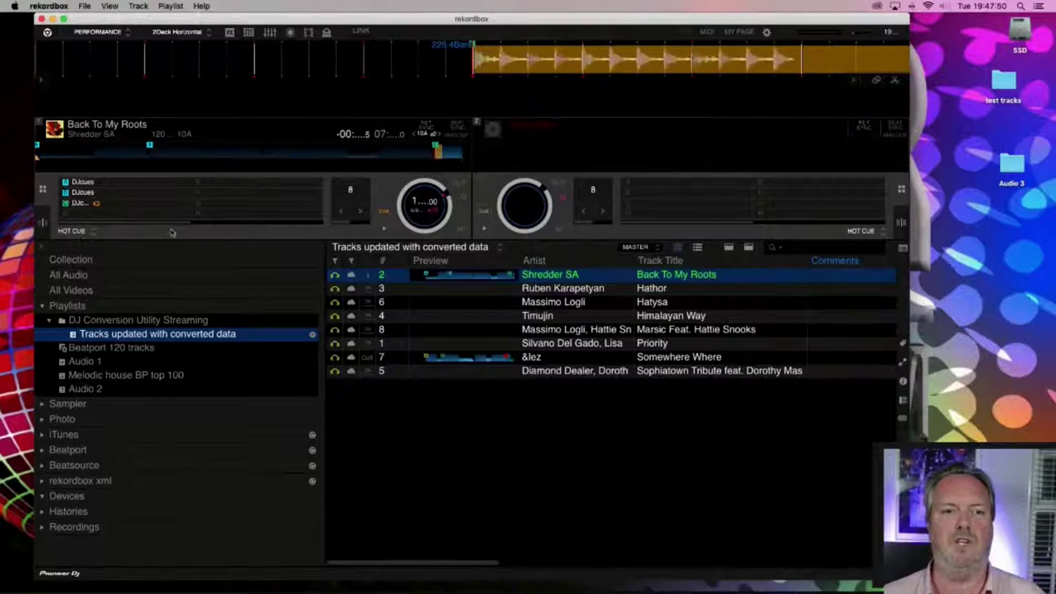
left_click(90, 234)
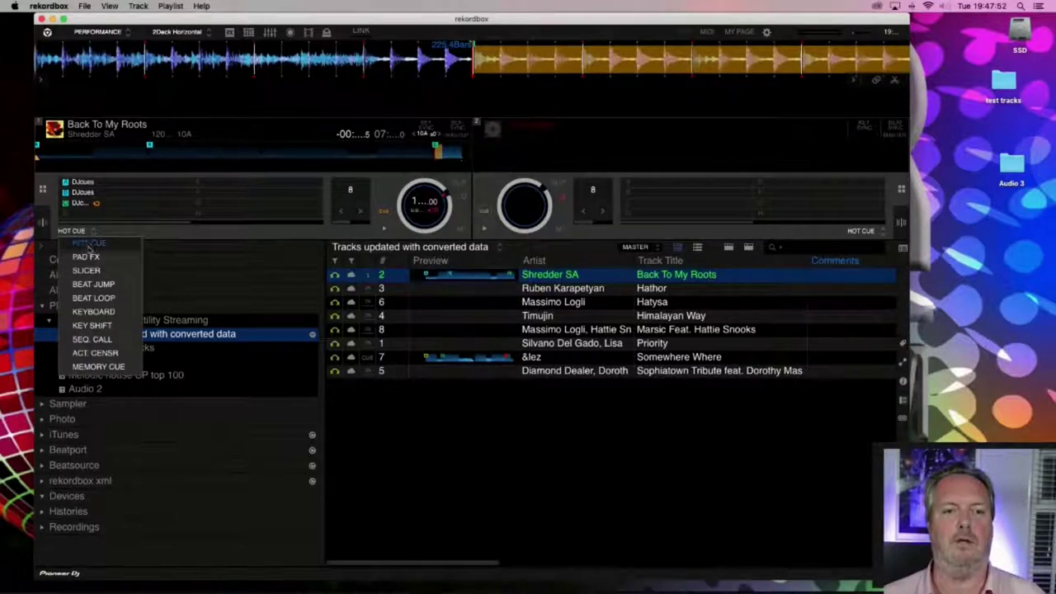
left_click(92, 368)
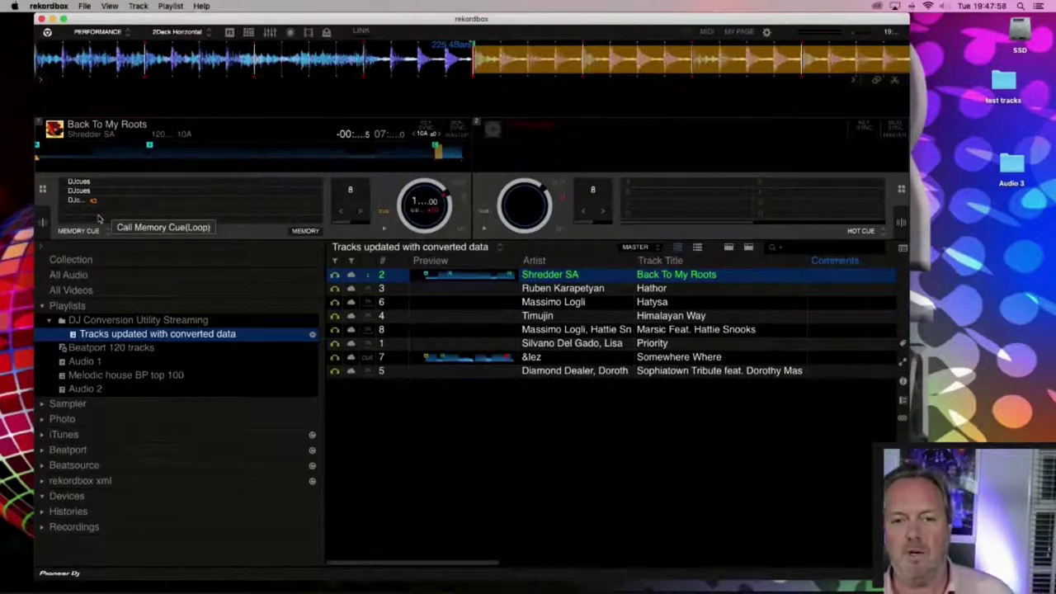
Quit rekordbox and open Serato DJ Pro
key("super+q")
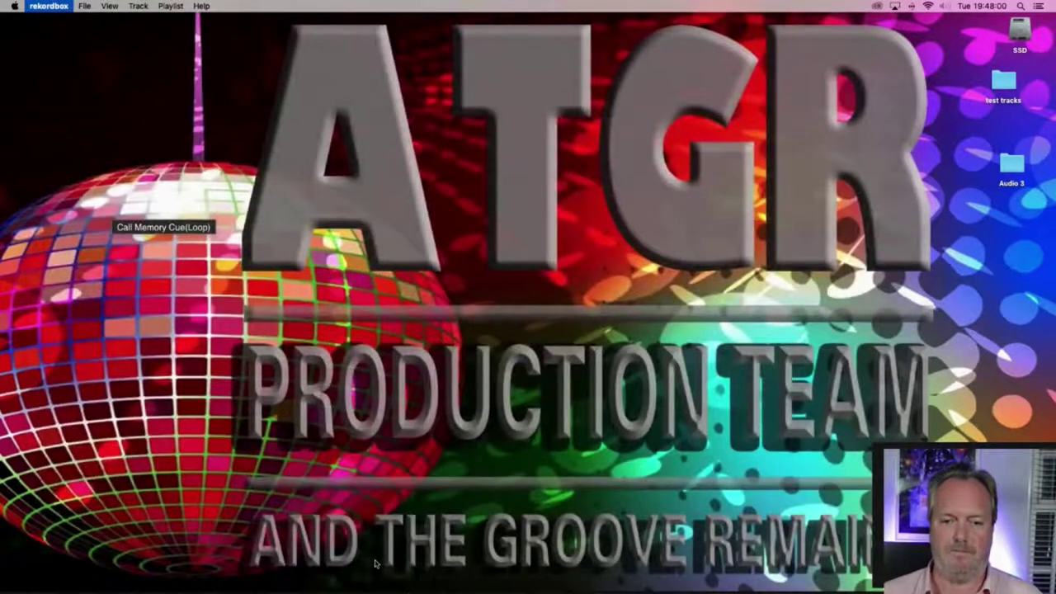
mouse_move(505, 587)
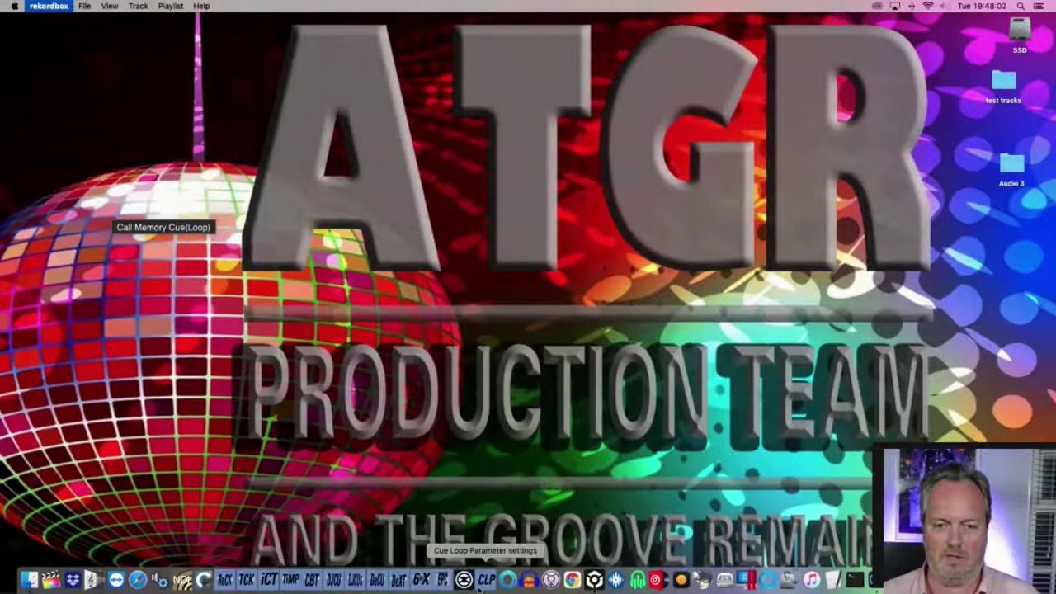
left_click(616, 581)
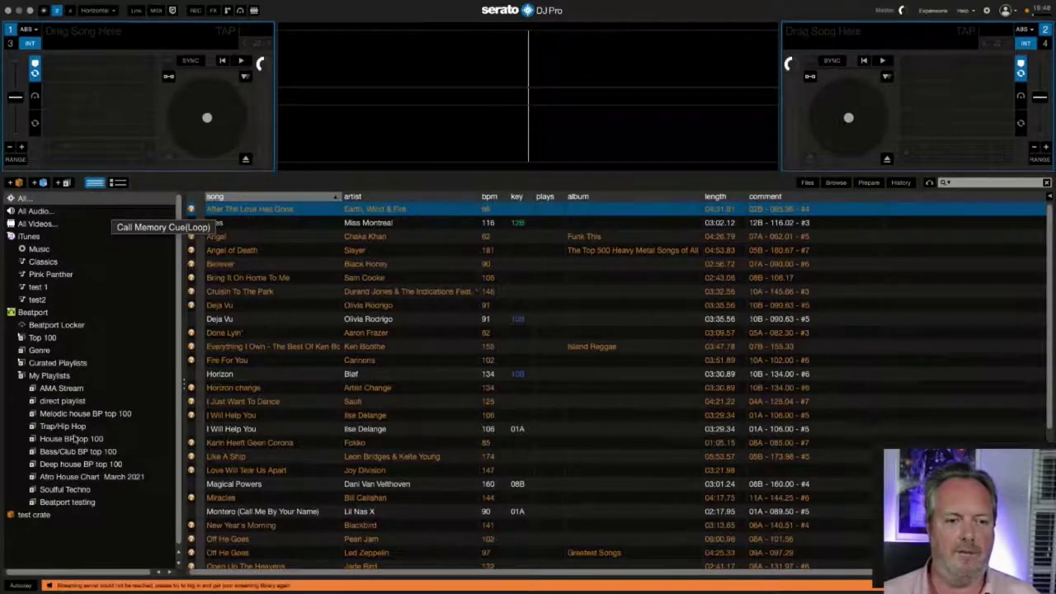
Search the track list for "back to my"
left_click(85, 478)
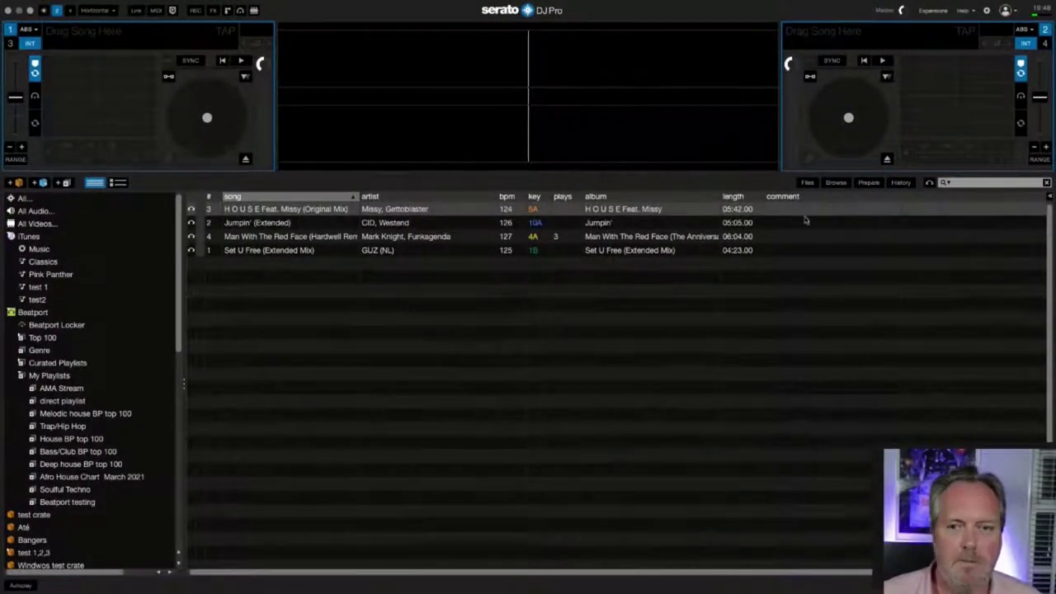
type("tech to")
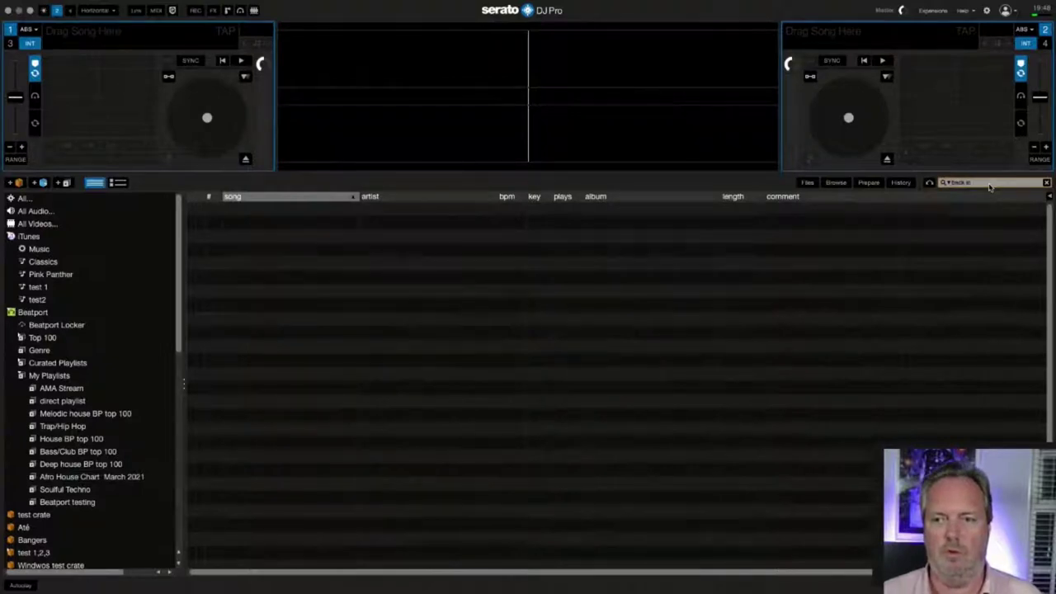
type(" my")
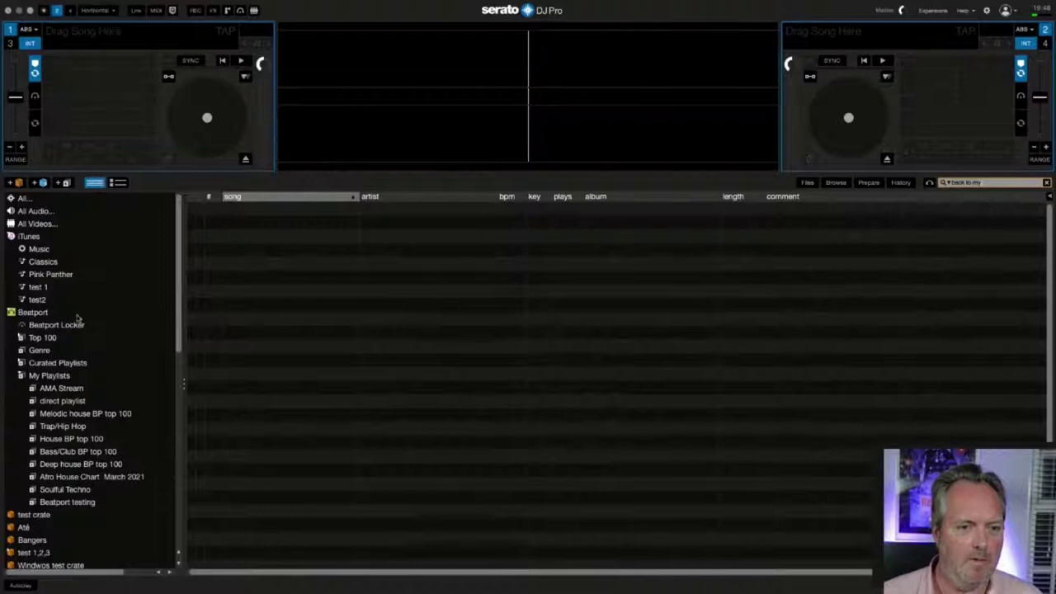
Load "Back To My Roots" from the Beatport playlist Afro House Chart March 2021 into deck 1
left_click(45, 314)
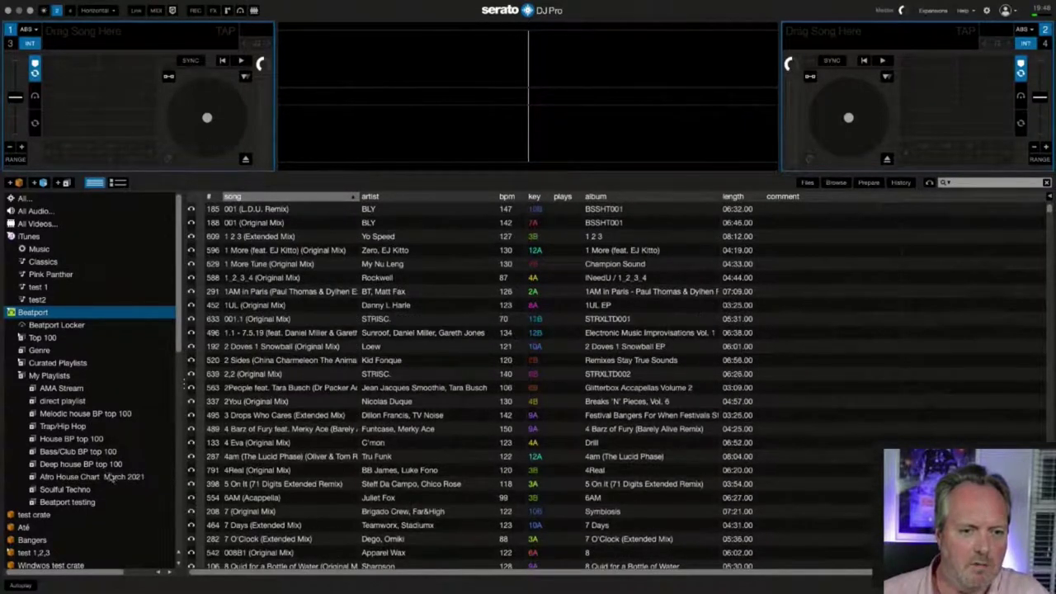
left_click(106, 477)
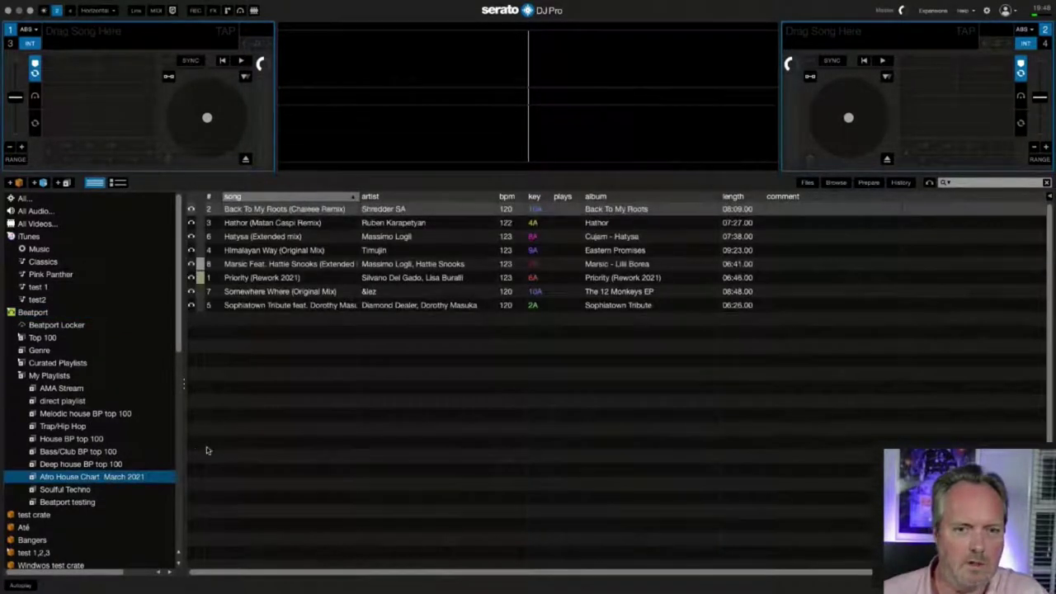
left_click_drag(281, 212, 329, 66)
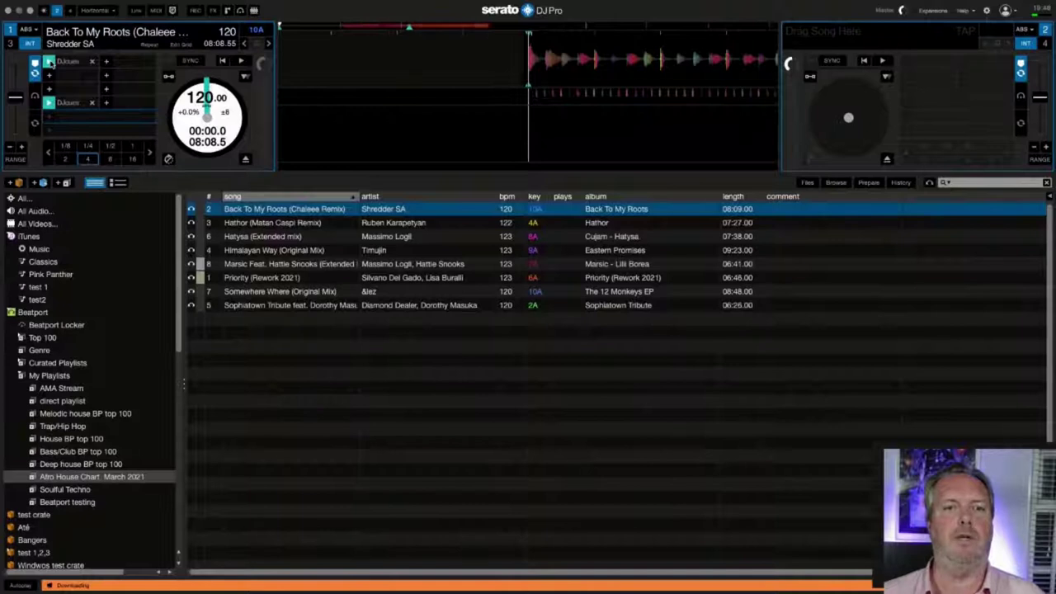
Check the converted data on deck 1 by jumping to the second DJcues cue point and the saved loop
left_click(48, 102)
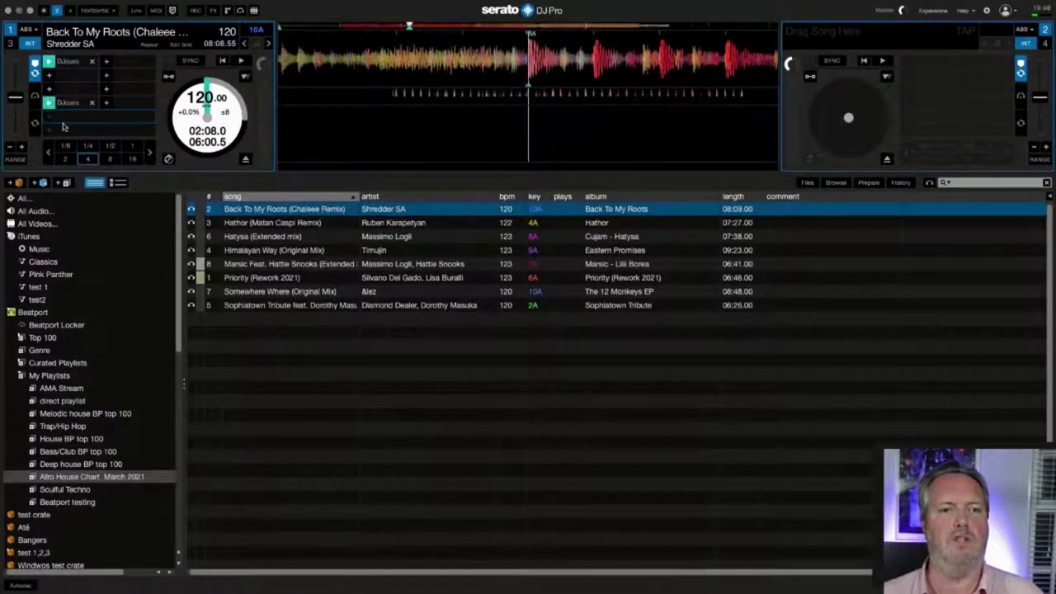
left_click(35, 125)
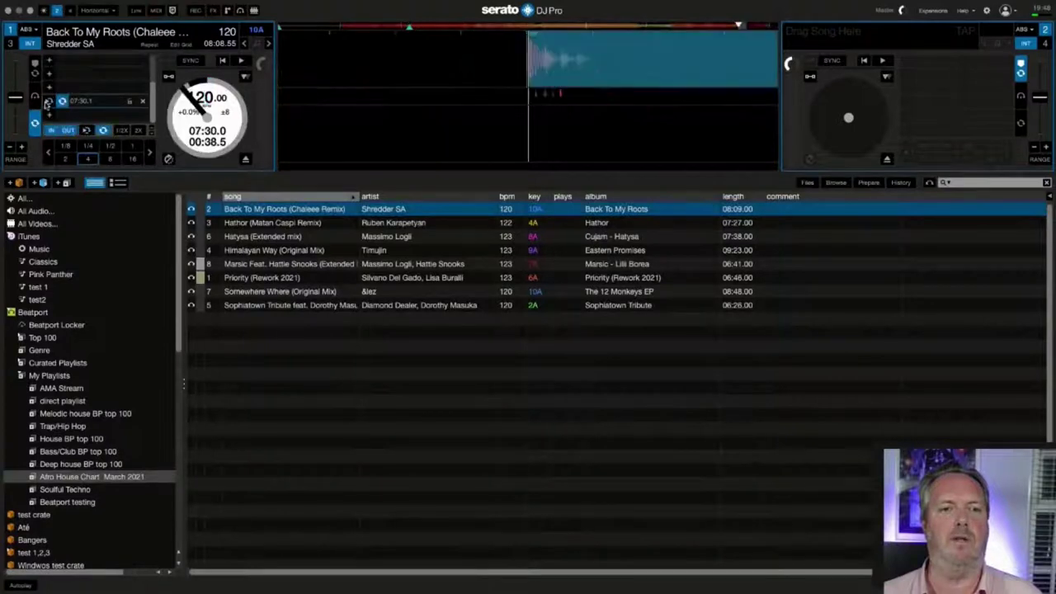
left_click(49, 103)
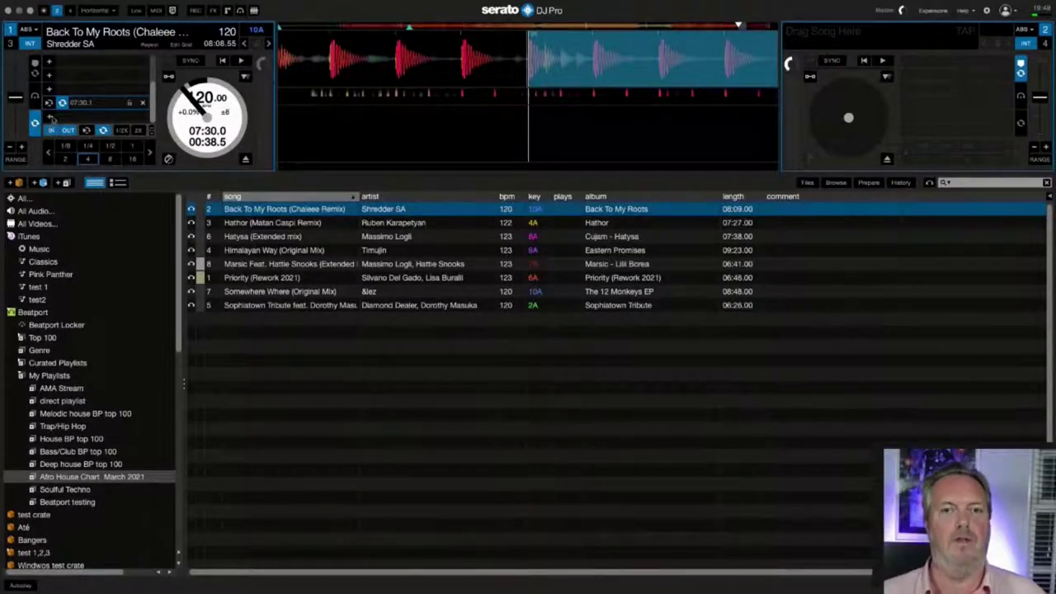
Exit Serato DJ Pro without a library backup and open Cue Loop Parameter settings
key("super+q")
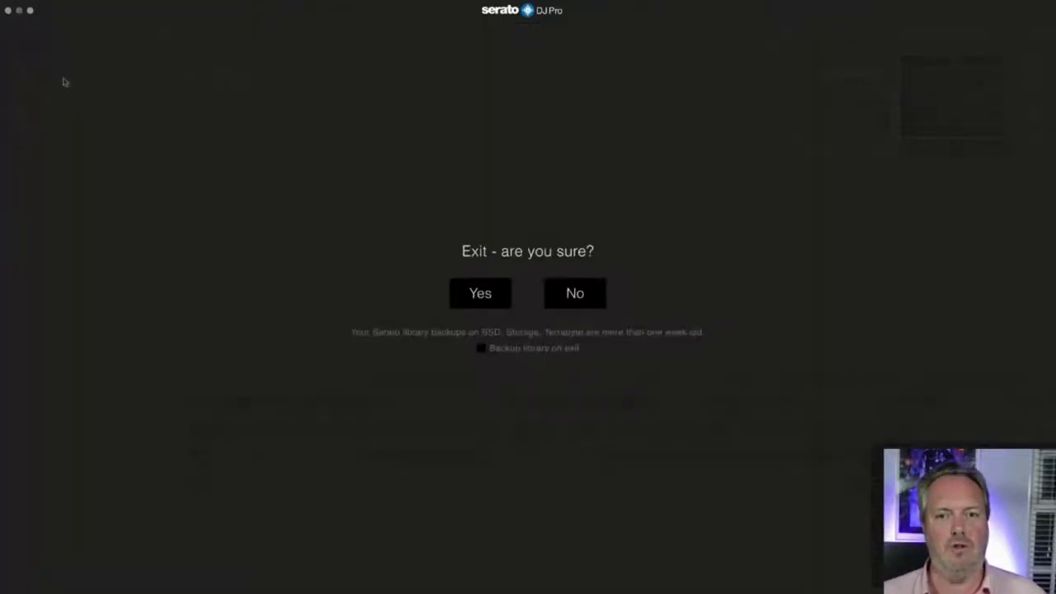
left_click(478, 293)
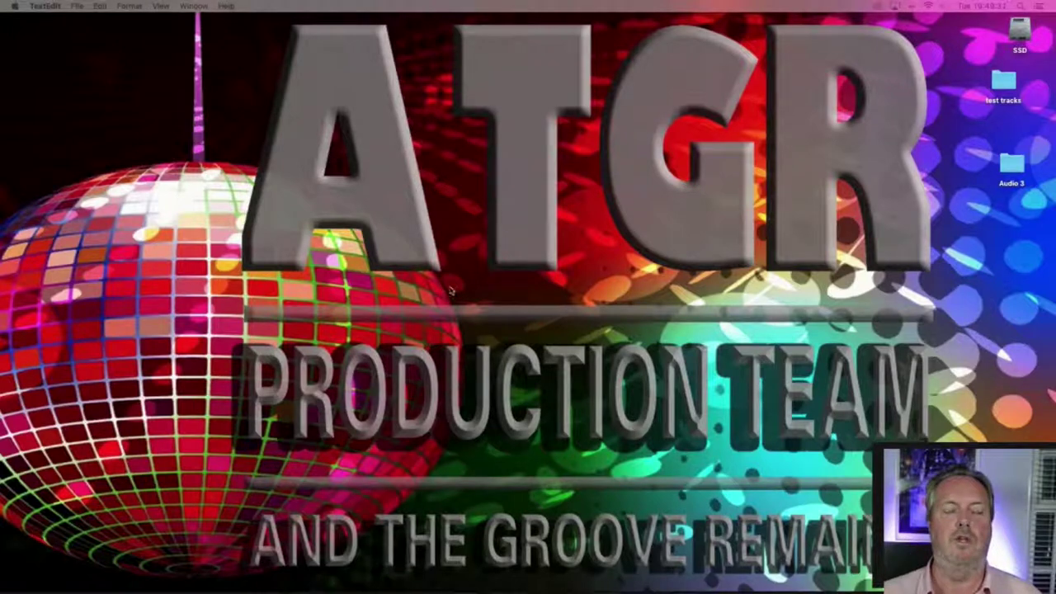
left_click(504, 274)
mouse_move(486, 588)
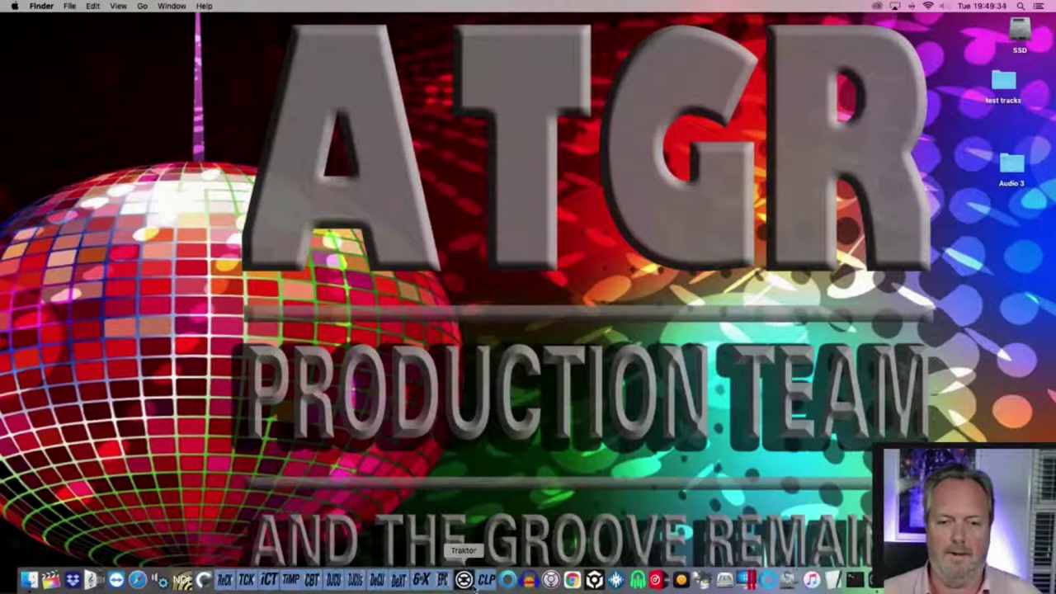
left_click(486, 581)
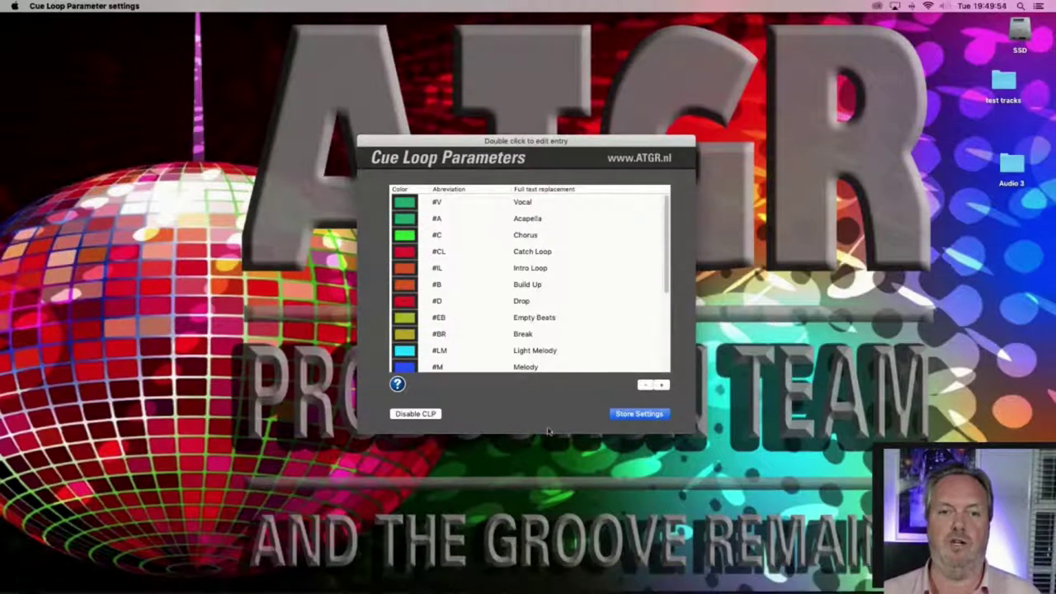
Add a new cue loop entry with the abbreviation #ama and the full text replacement "Ask Me Anything"
scroll(494, 296, "down", 3)
scroll(467, 251, "up", 3)
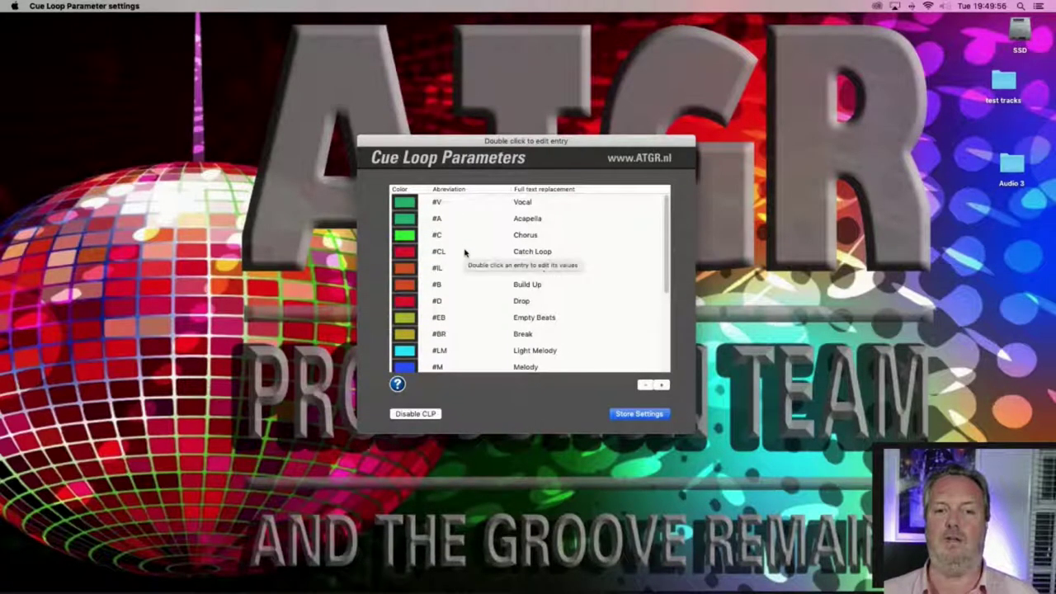
scroll(551, 312, "down", 5)
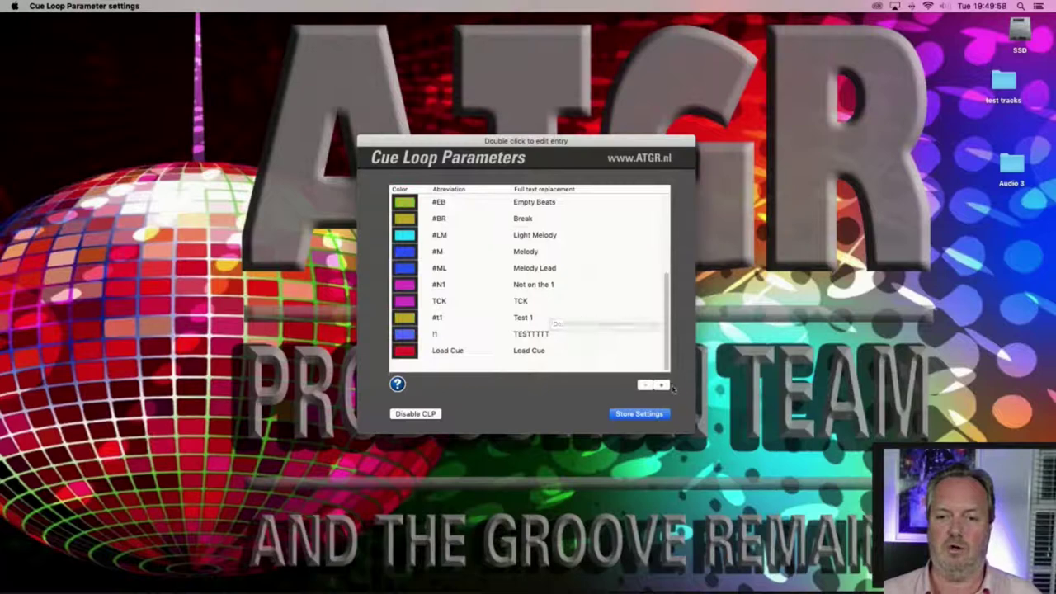
left_click(661, 385)
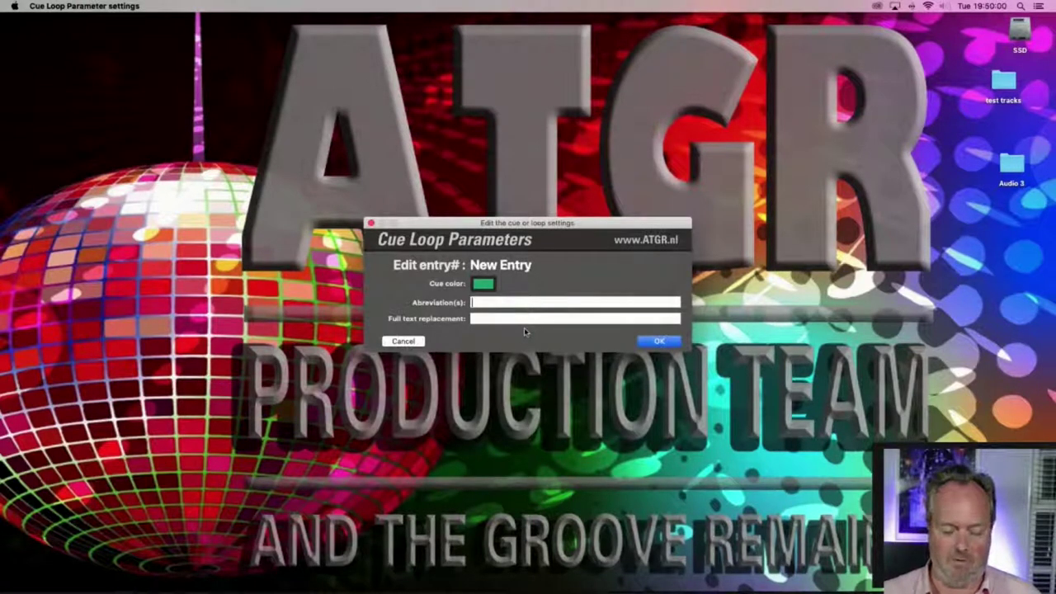
type("rama")
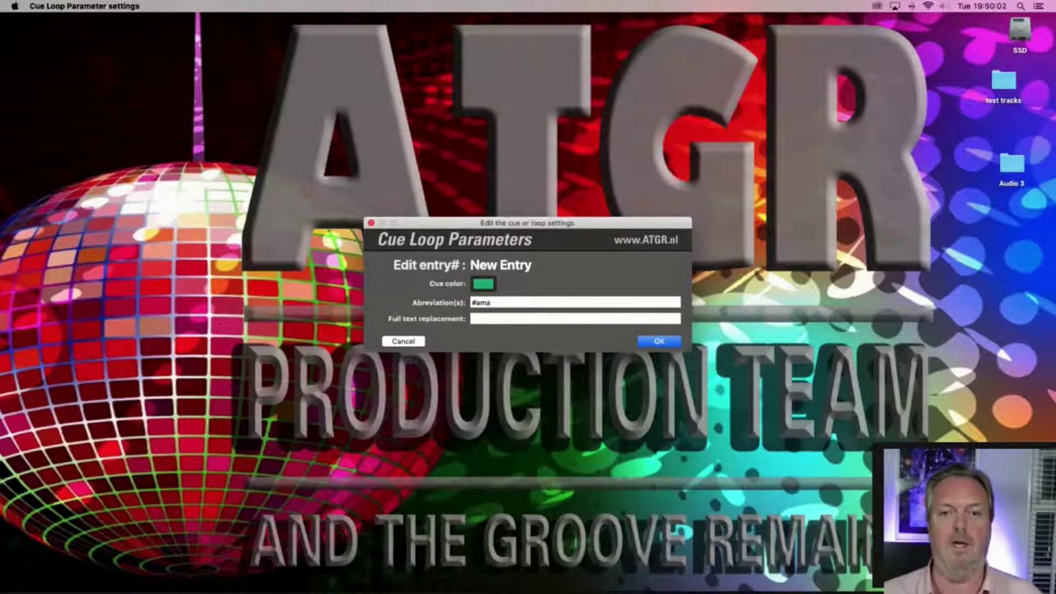
type("As")
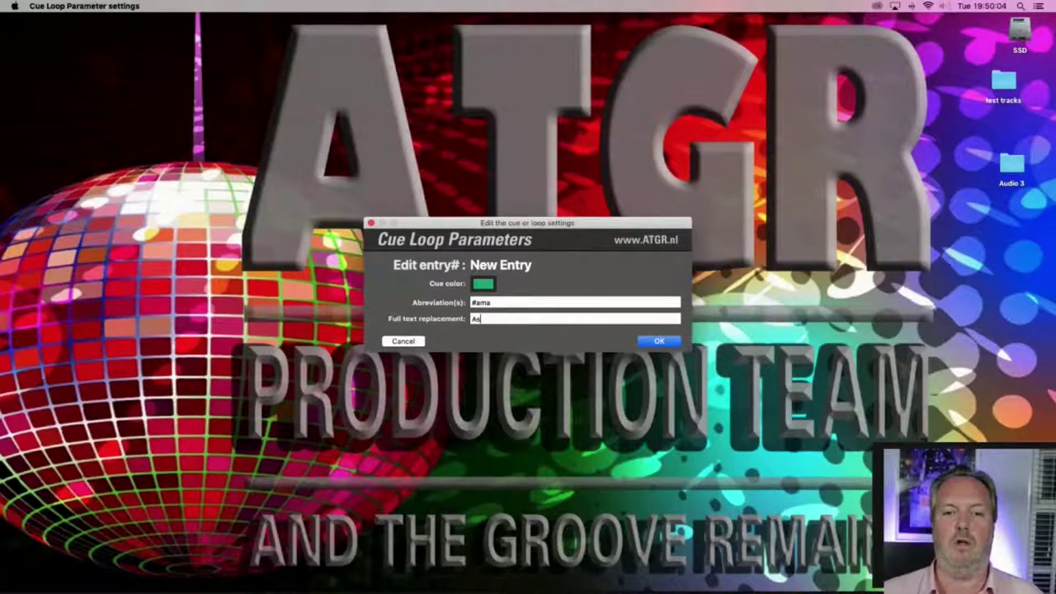
type("k Me Ant")
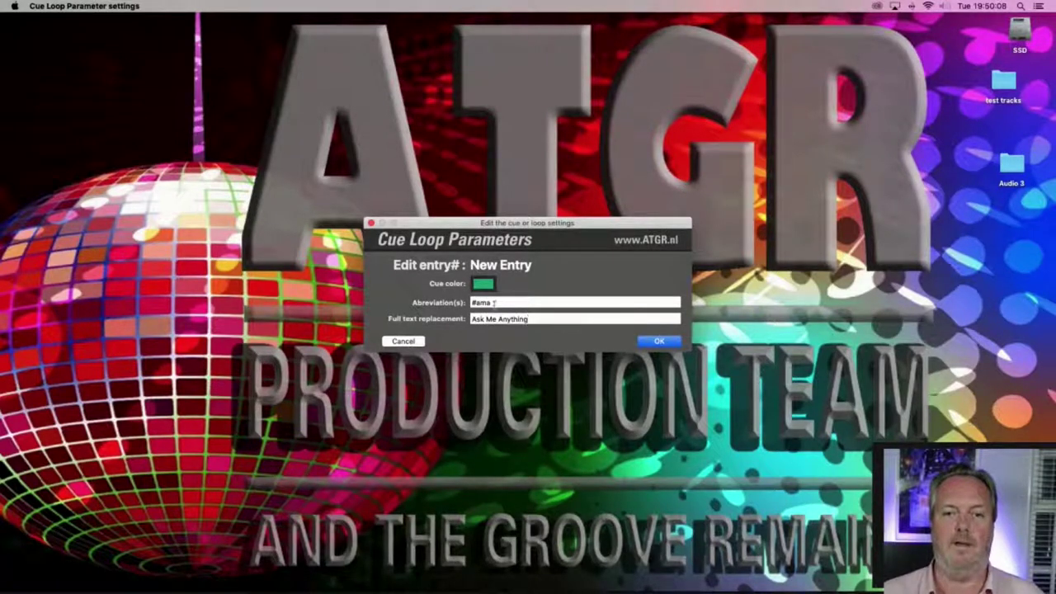
Give the new #ama entry a dark yellow cue color and store the cue loop settings
left_click(477, 285)
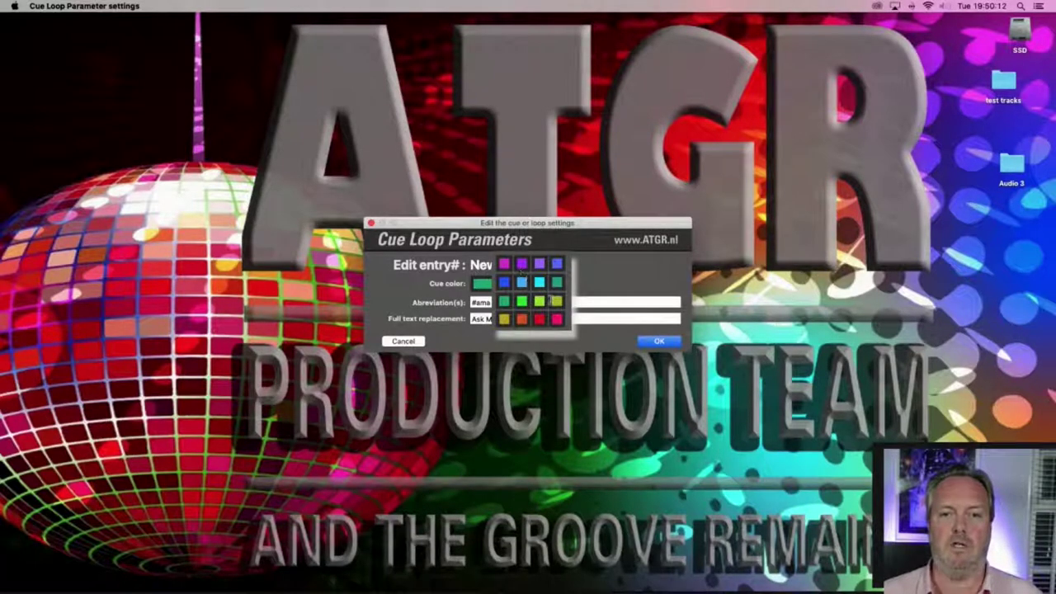
left_click(505, 318)
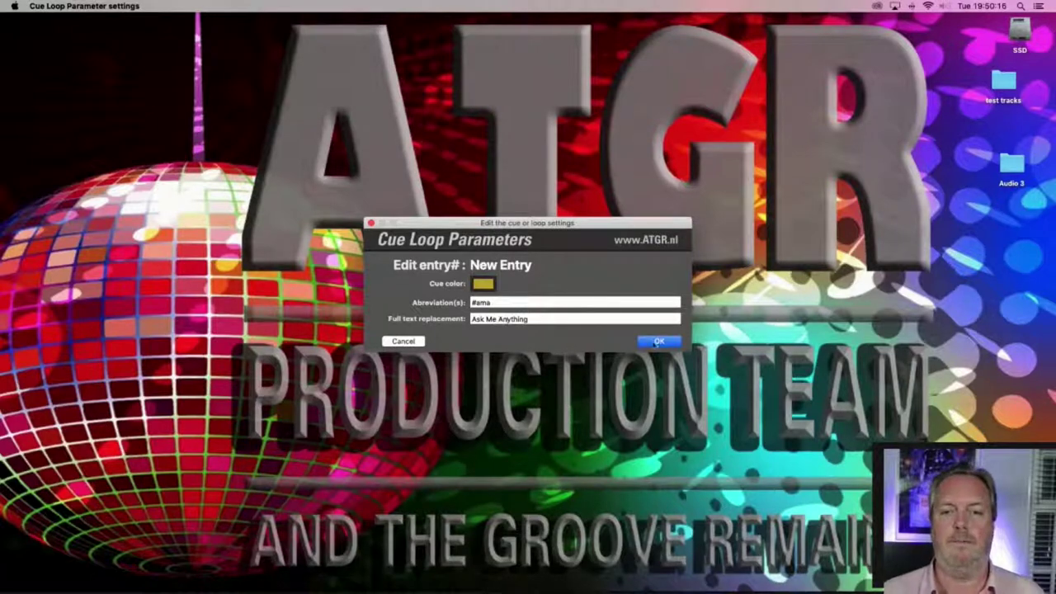
left_click(663, 342)
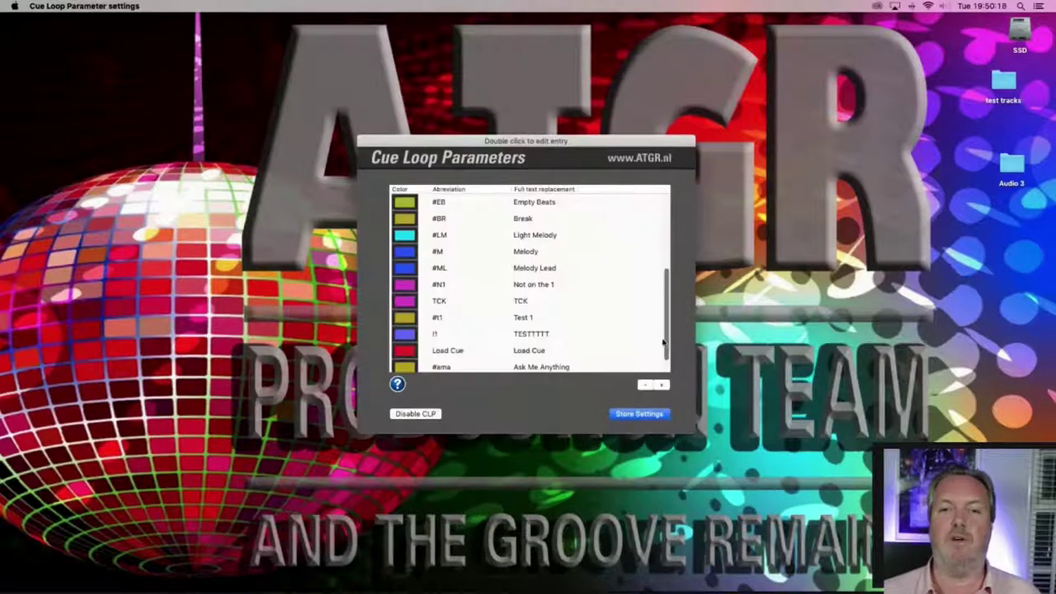
left_click(633, 413)
Launch rekordbox, followed by Traktor
mouse_move(520, 589)
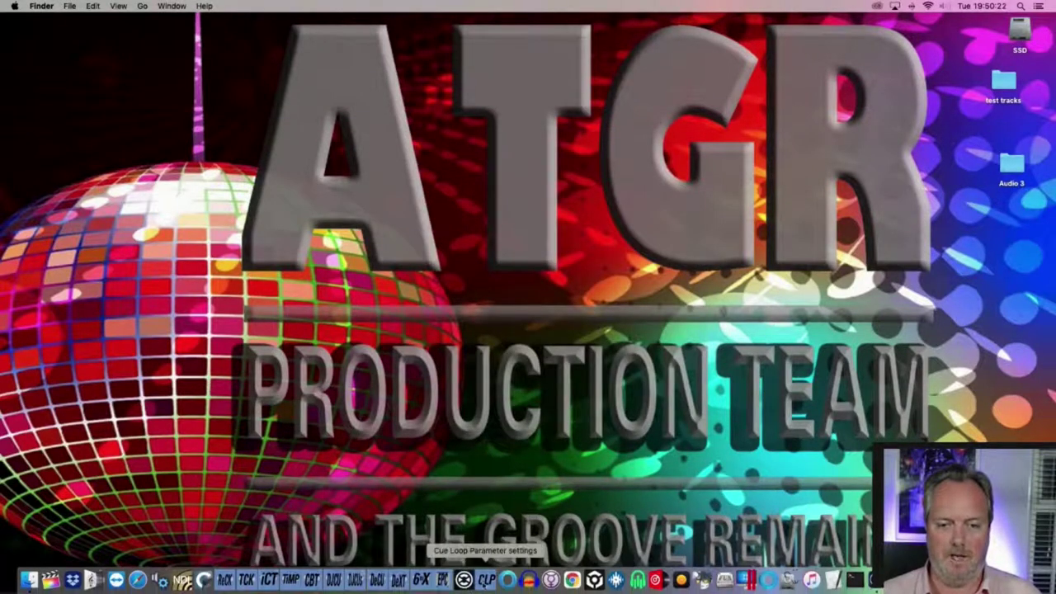
left_click(594, 580)
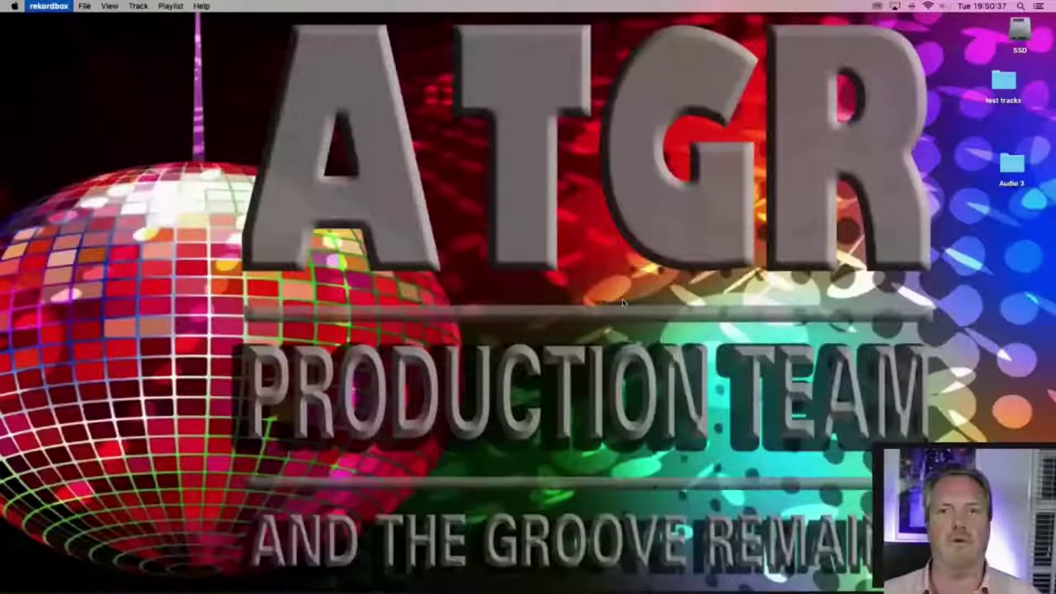
mouse_move(311, 581)
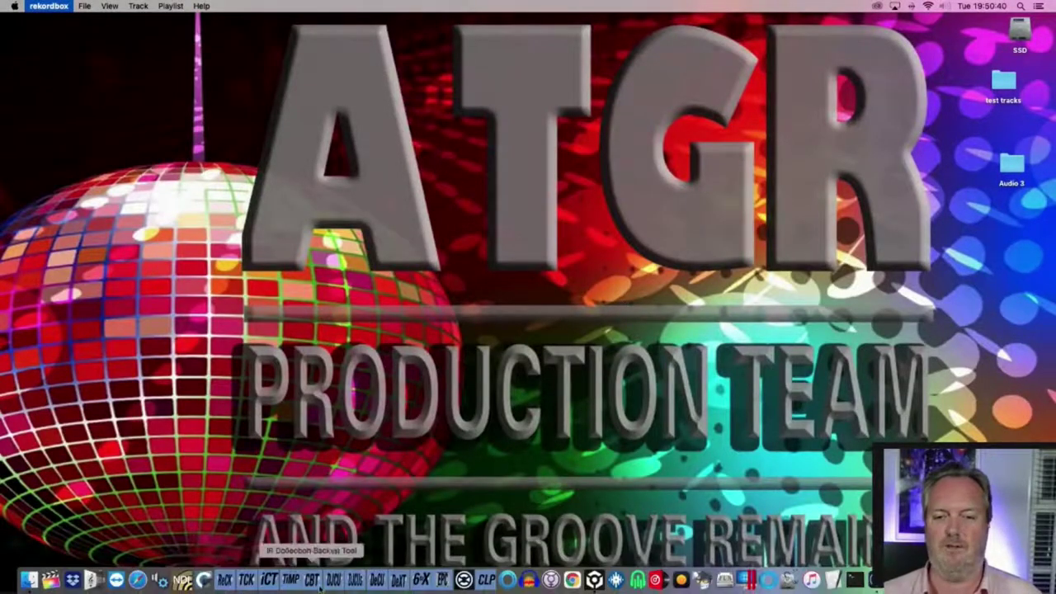
left_click(464, 580)
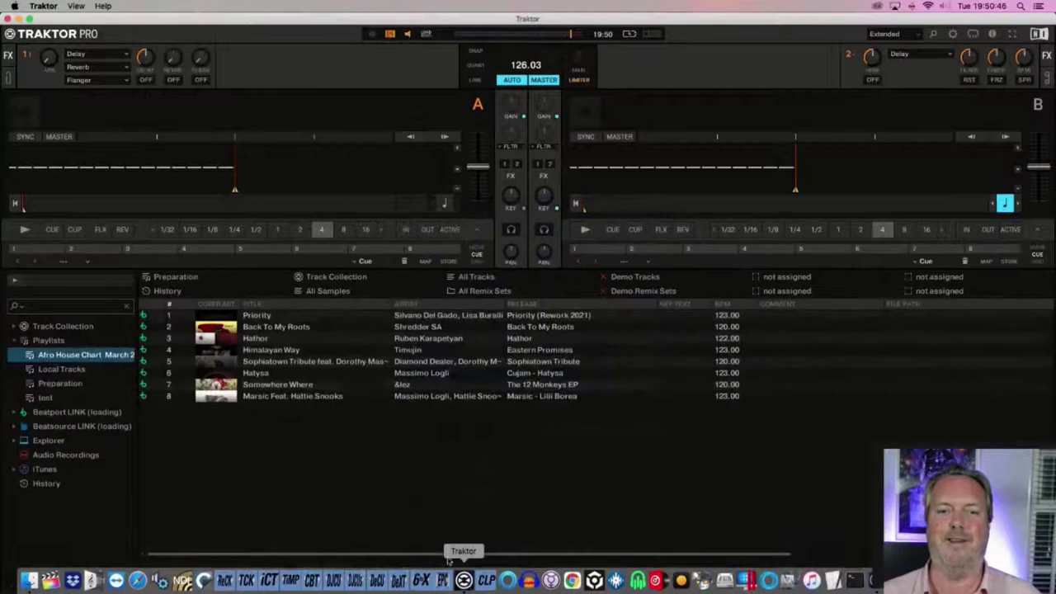
Load the track Priority from the Afro House Chart playlist into deck A and store hotcue 1 at its start
left_click(290, 317)
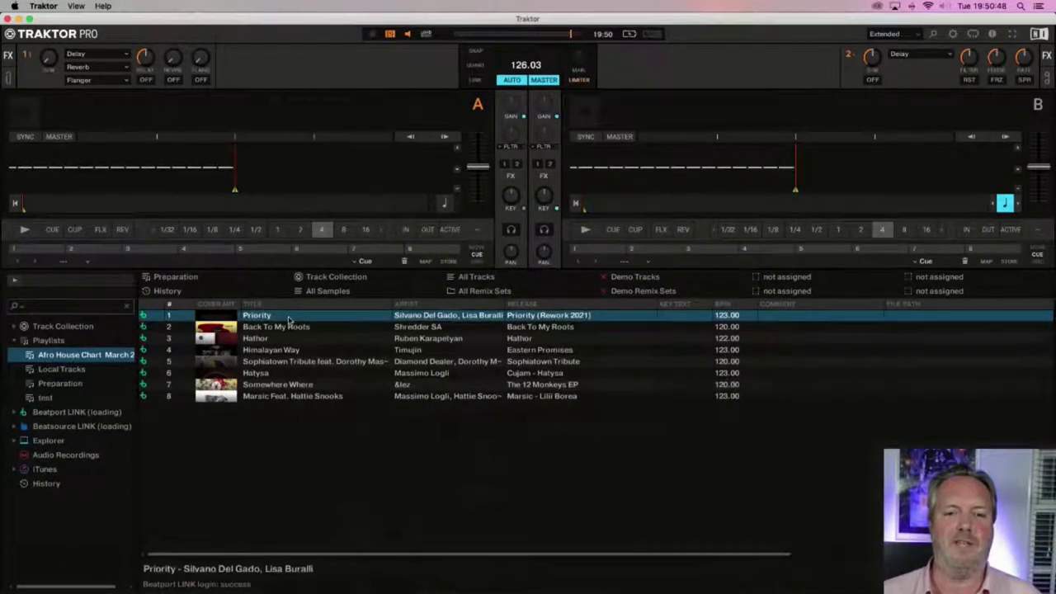
left_click_drag(290, 317, 231, 159)
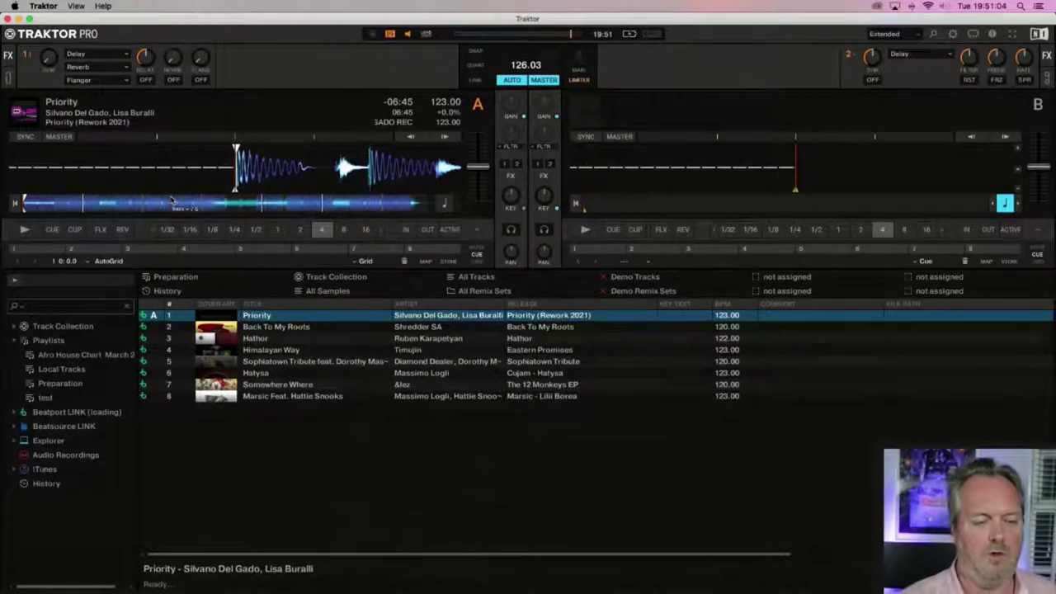
key("1")
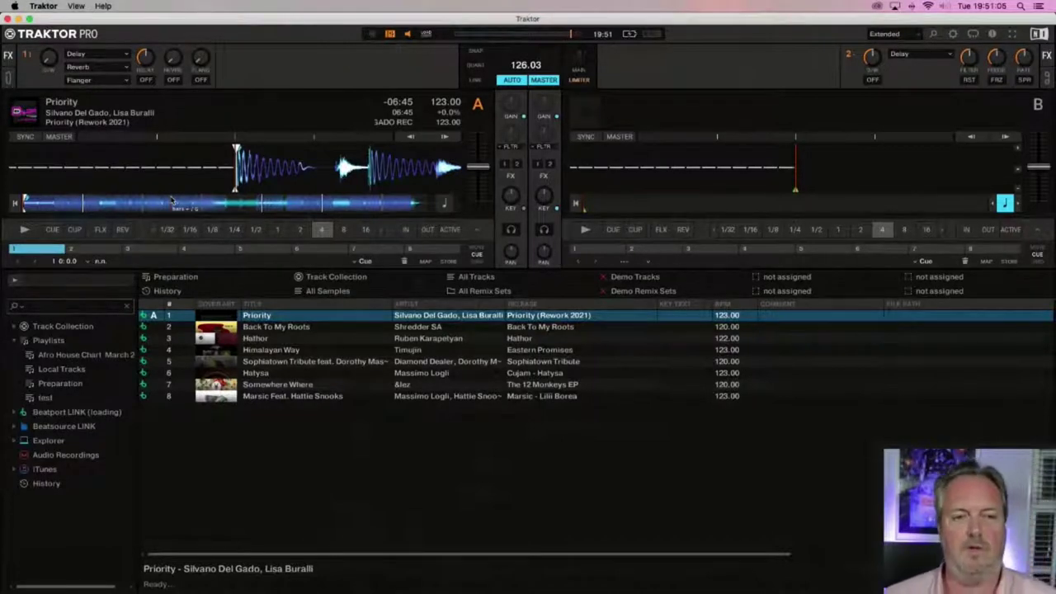
Store hotcue 4 near the middle of the Priority track, at about 3:23
left_click(224, 204)
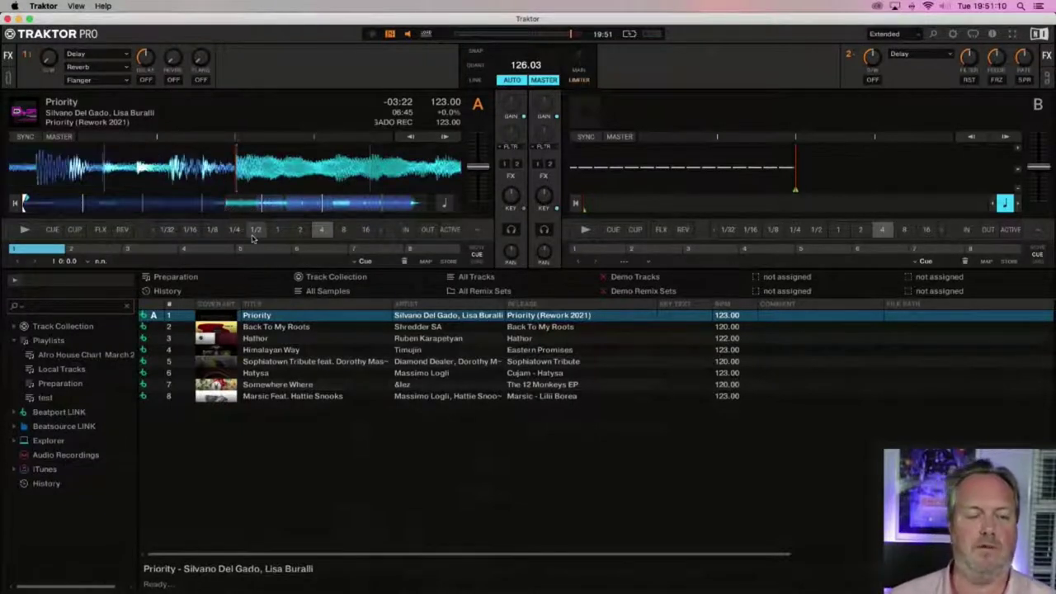
key("space")
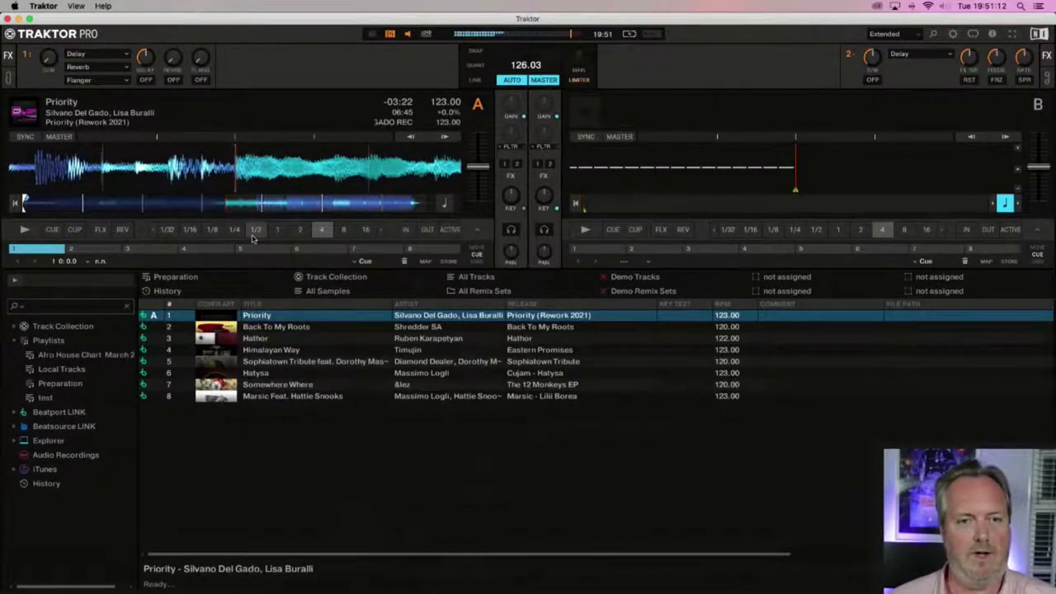
key("4")
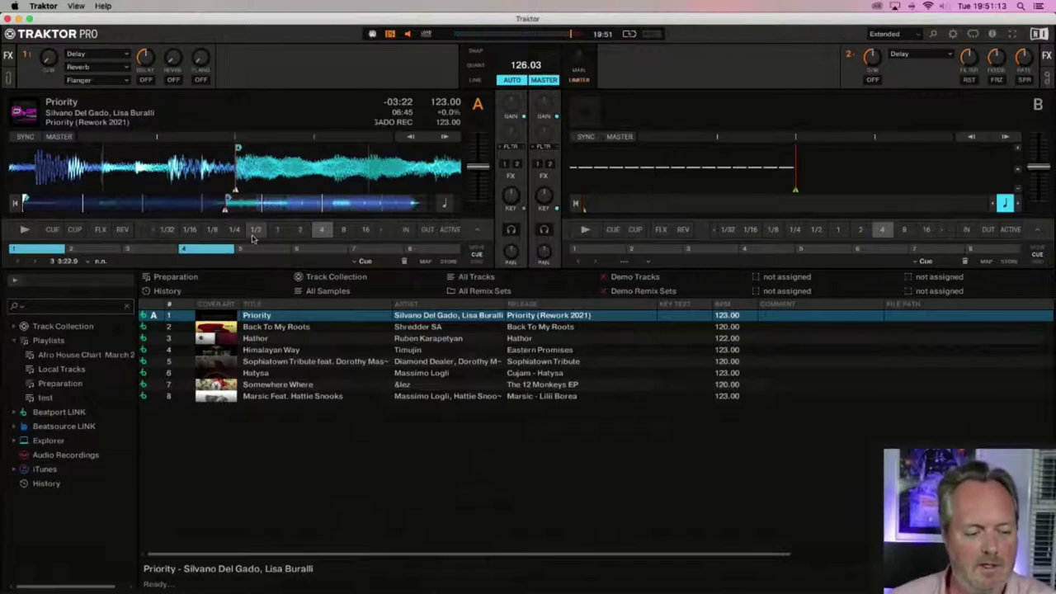
Set an 8-beat loop near the end of the track at about 6:11, store it as hotcue 8 and name it #ci
left_click(404, 203)
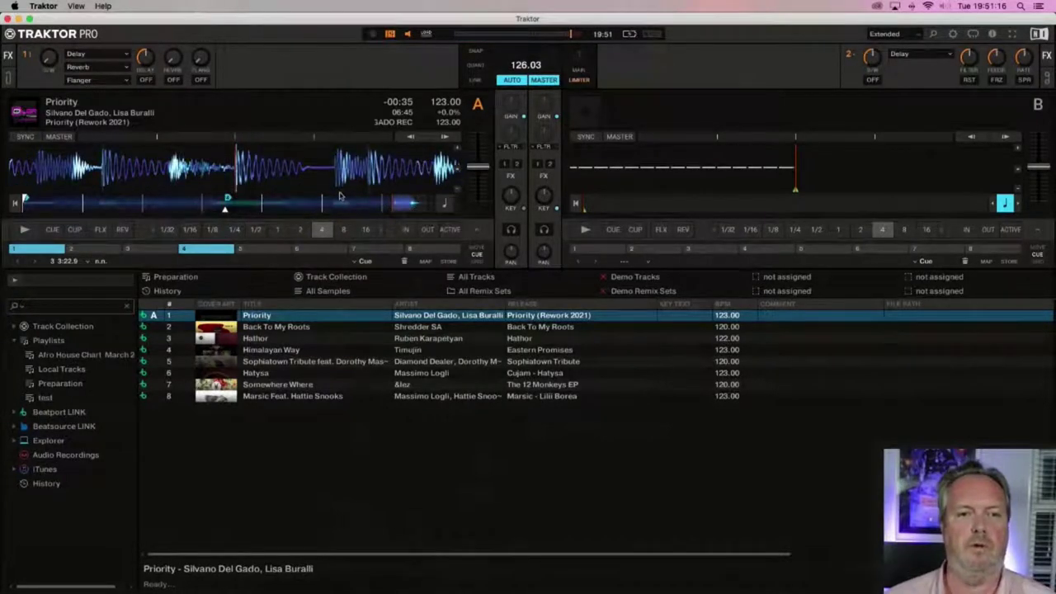
left_click(352, 232)
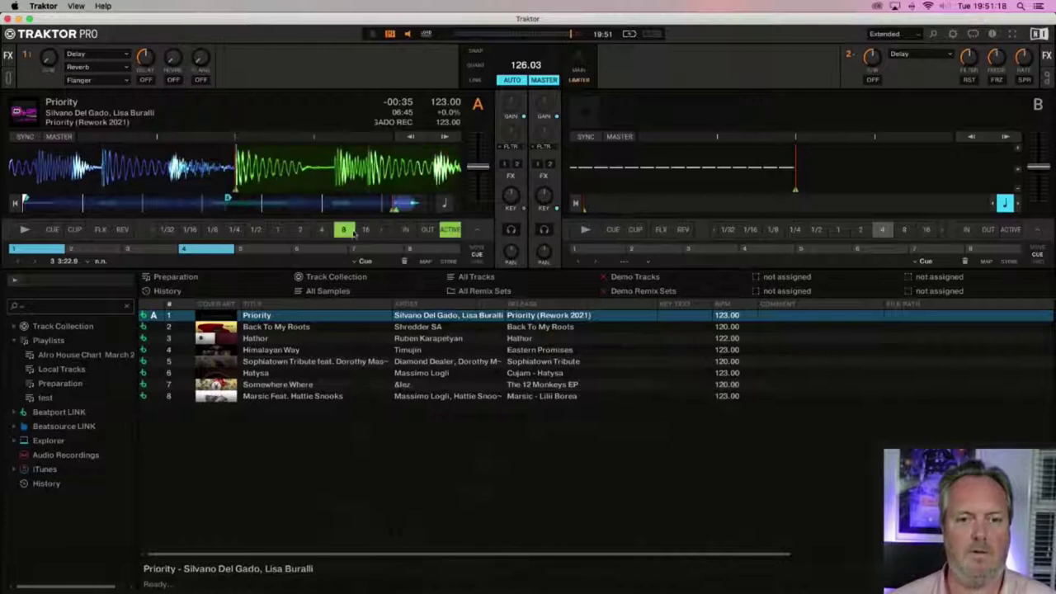
key("7")
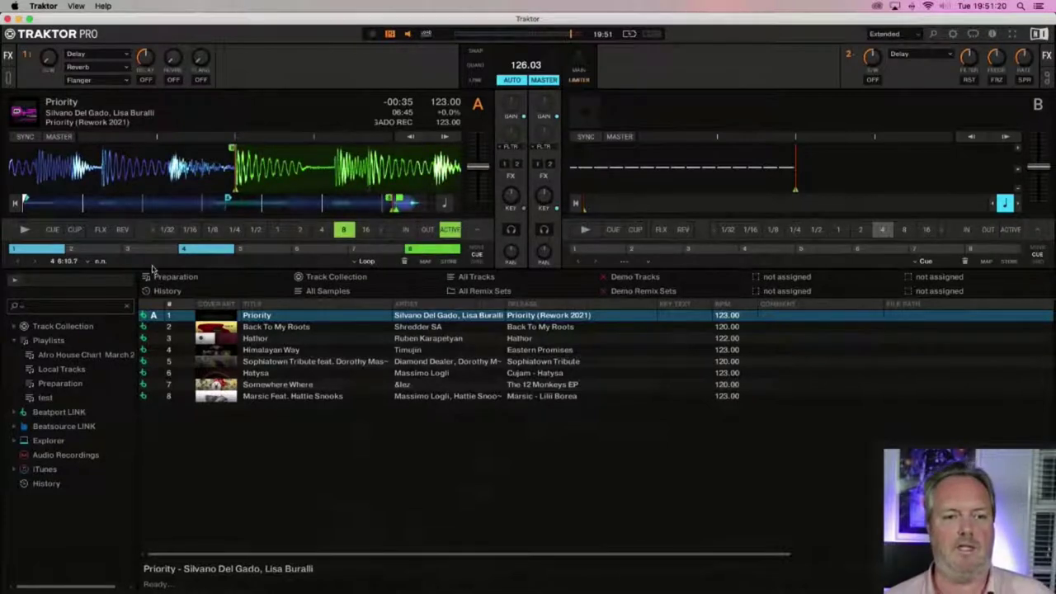
type("#c")
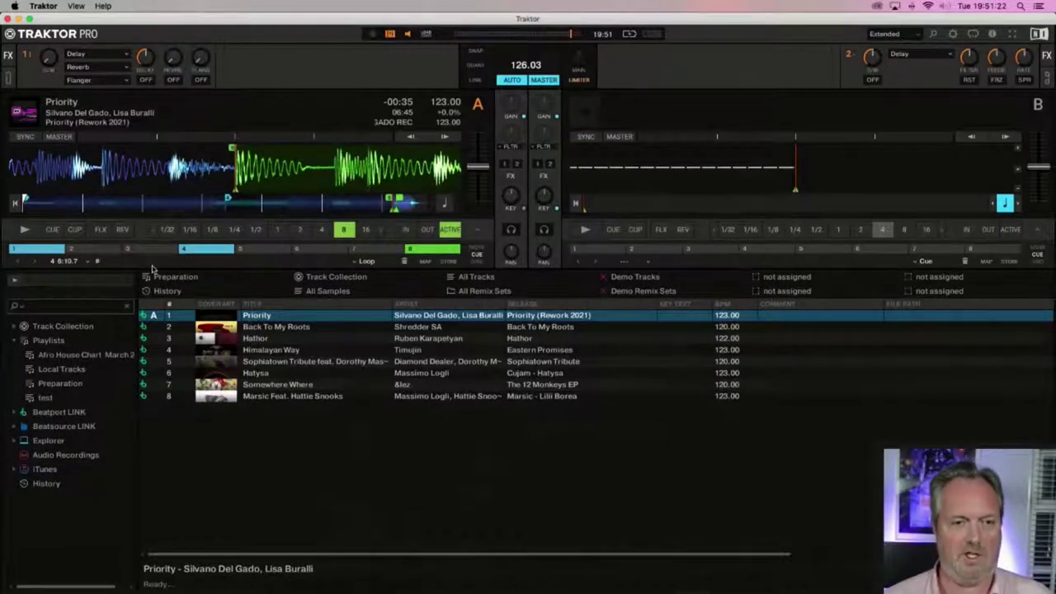
Rename hotcue 4 as #ama, and compare its name with that of the stored loop in hotcue 8
left_click(191, 250)
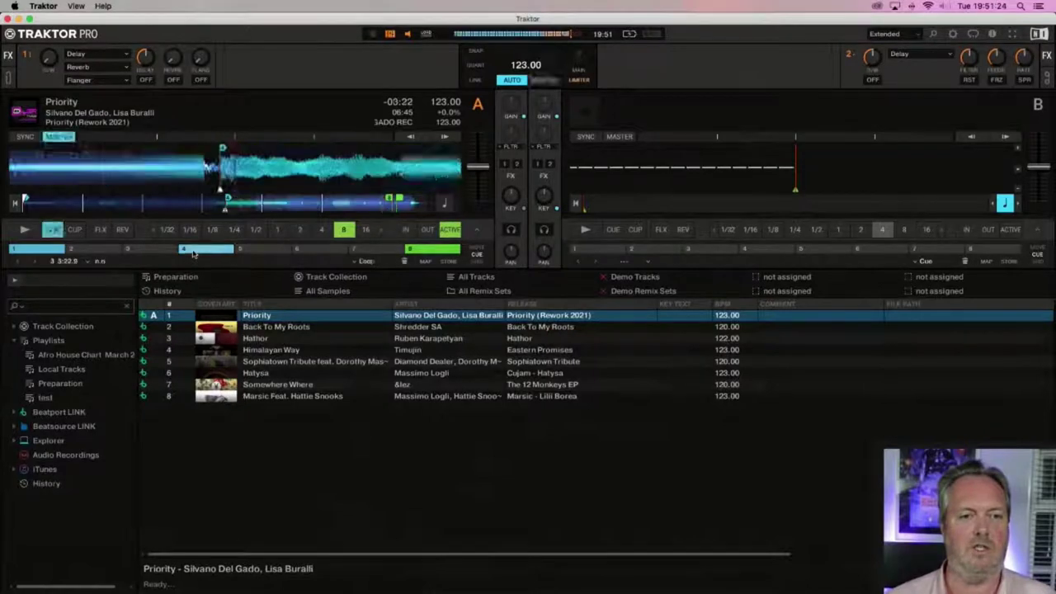
type("#")
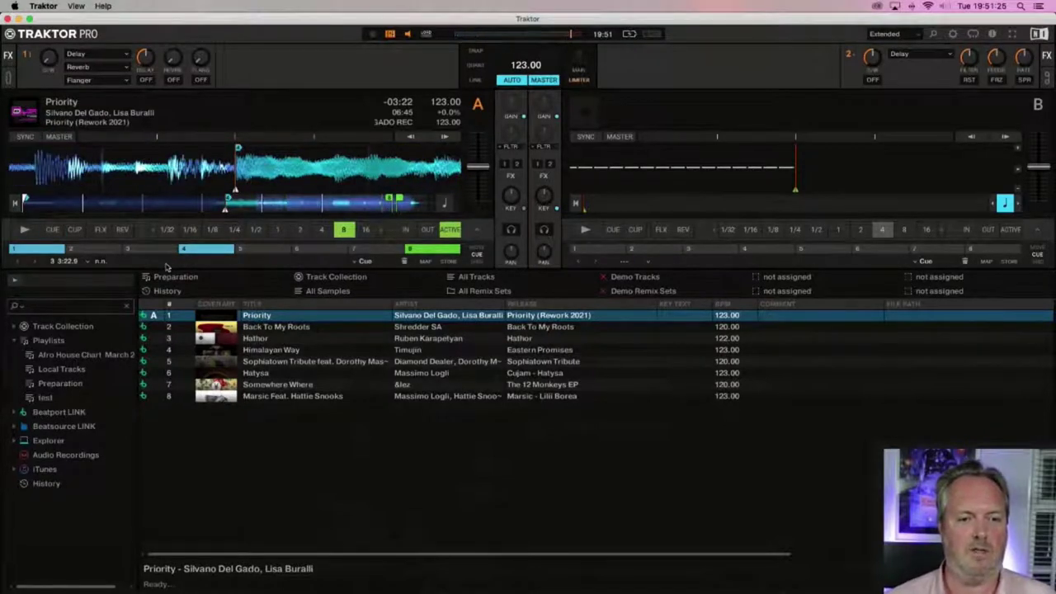
type("ama")
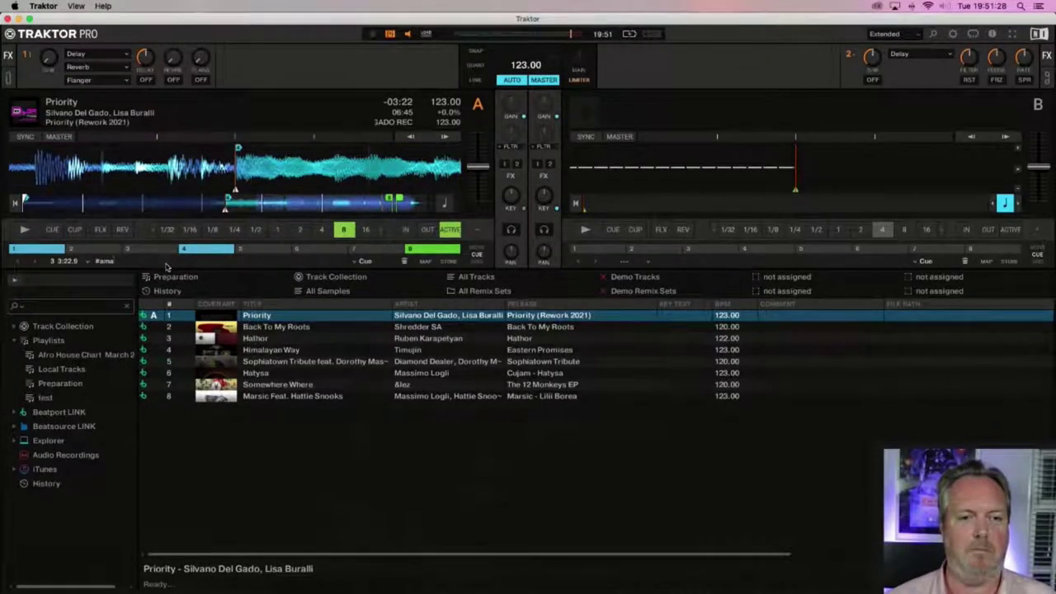
left_click(429, 252)
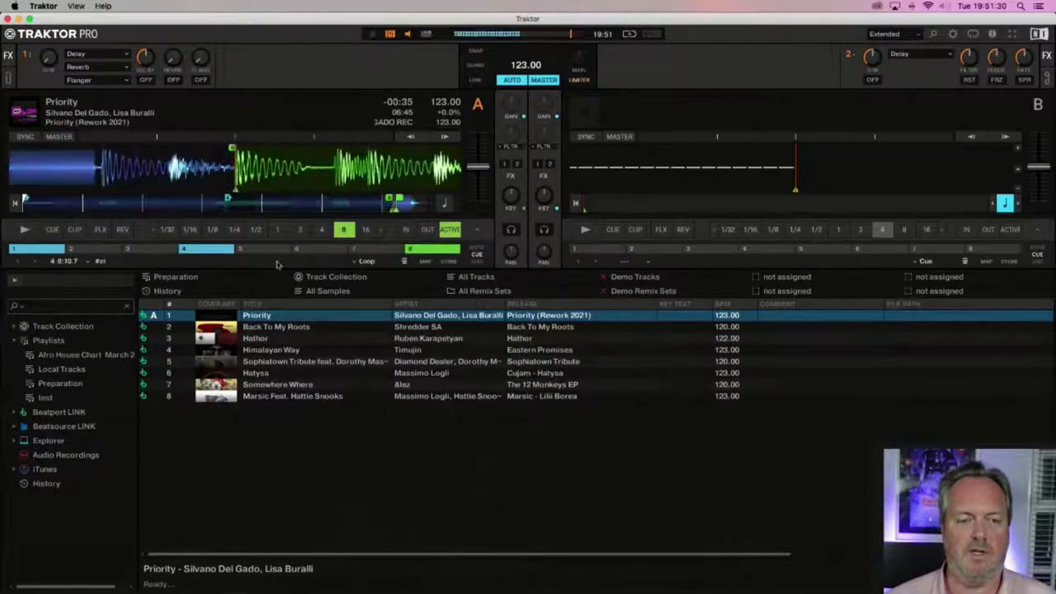
left_click(197, 251)
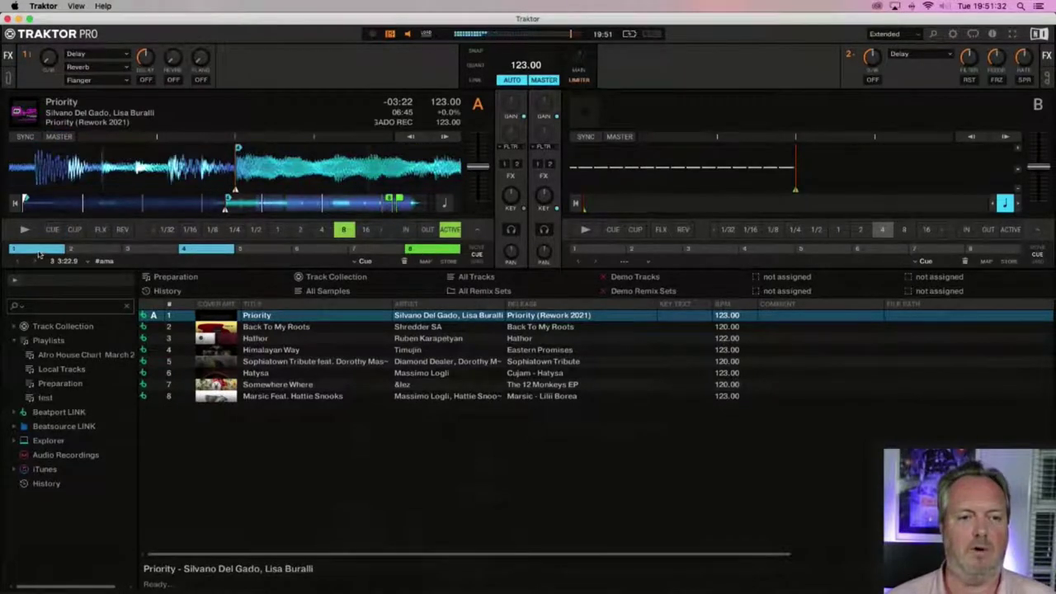
Rename hotcue 1 at the start of the track as #v
left_click(37, 249)
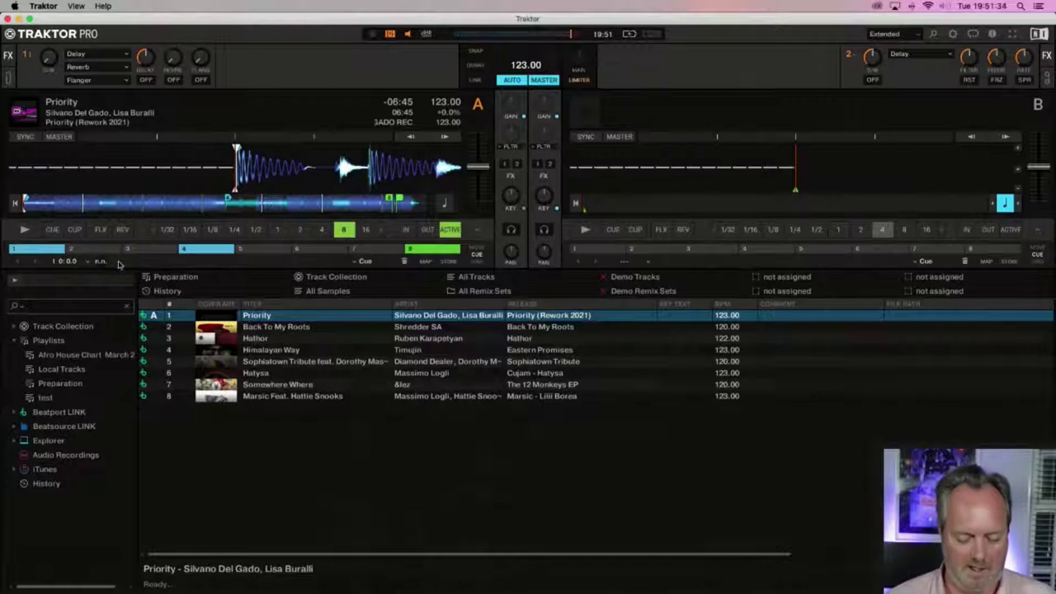
key("BackSpace")
key("BackSpace")
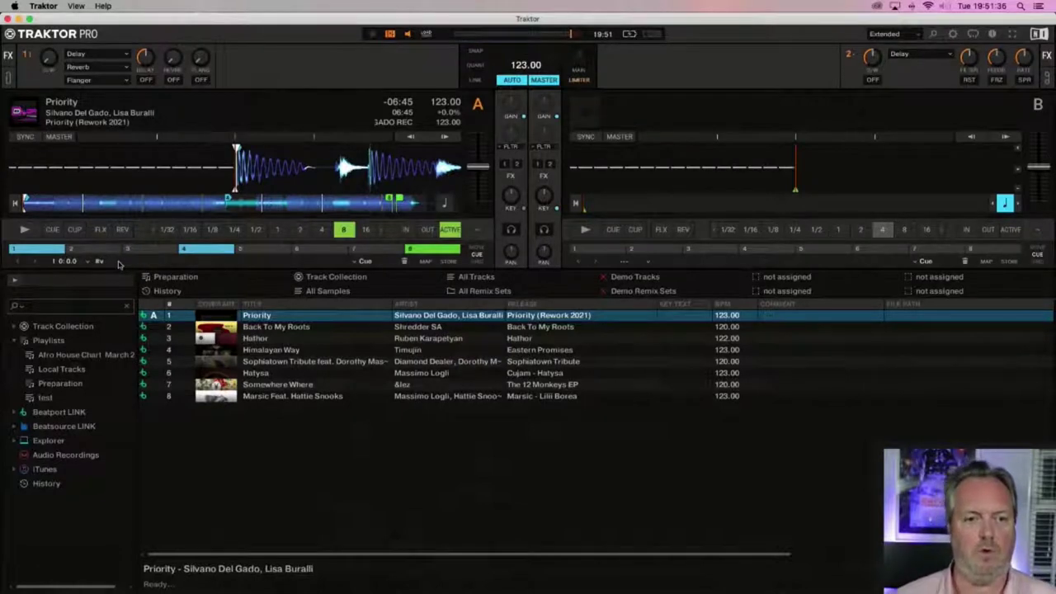
Recall hotcue 4 and the hotcue 8 loop on deck A to check their abbreviated names
left_click(25, 231)
left_click(185, 249)
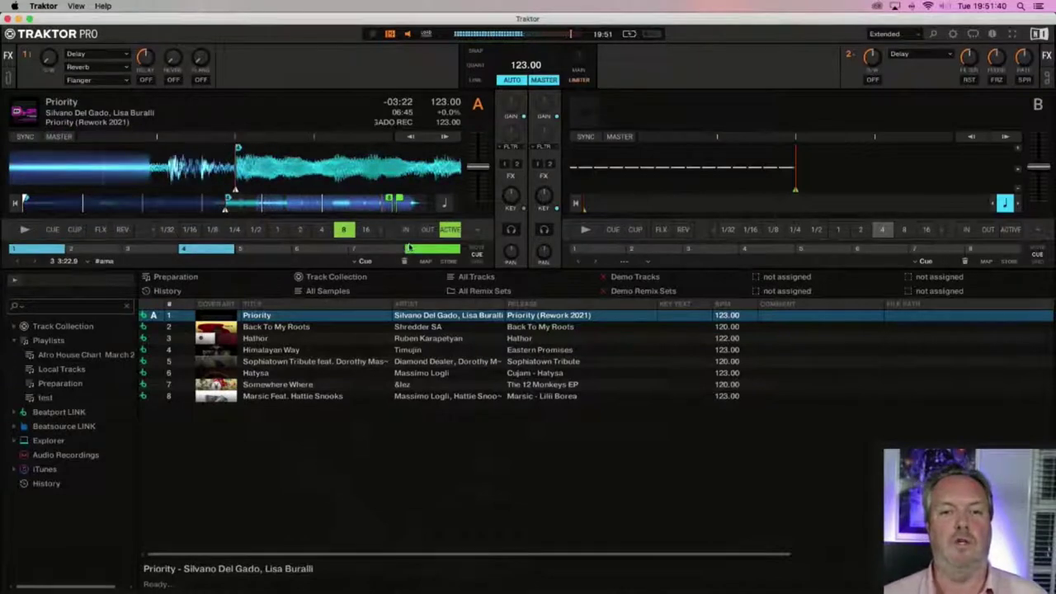
left_click(410, 249)
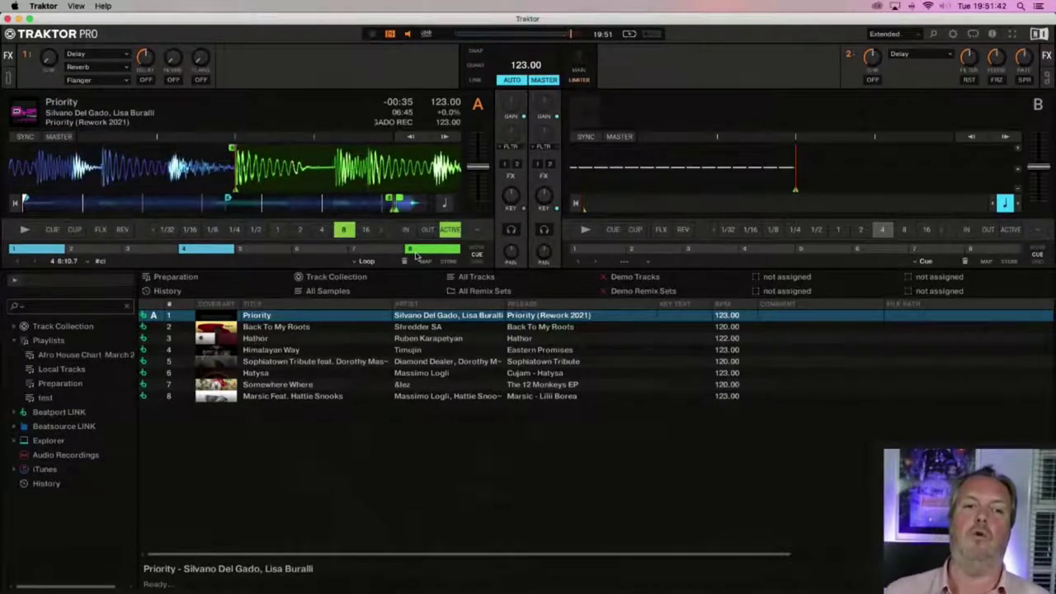